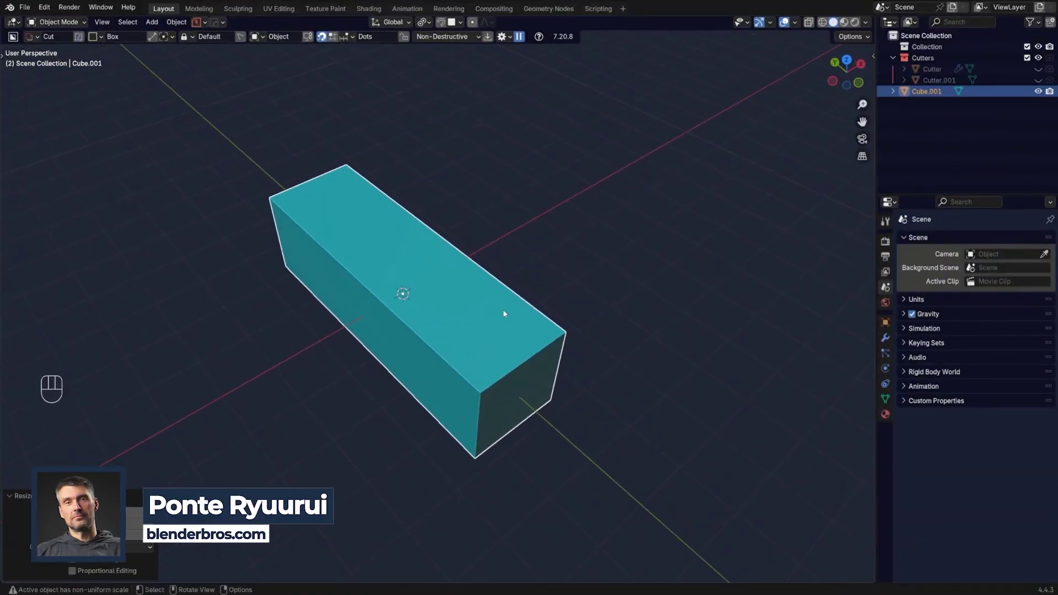
Step: Cut a box notch into the top of the block's front end, about 1.3 deep, with bevelled inner corners
{"action": "left_click_drag", "start_coordinate": [504, 314], "coordinate": [541, 366]}
{"action": "left_click_drag", "start_coordinate": [555, 417], "coordinate": [560, 438]}
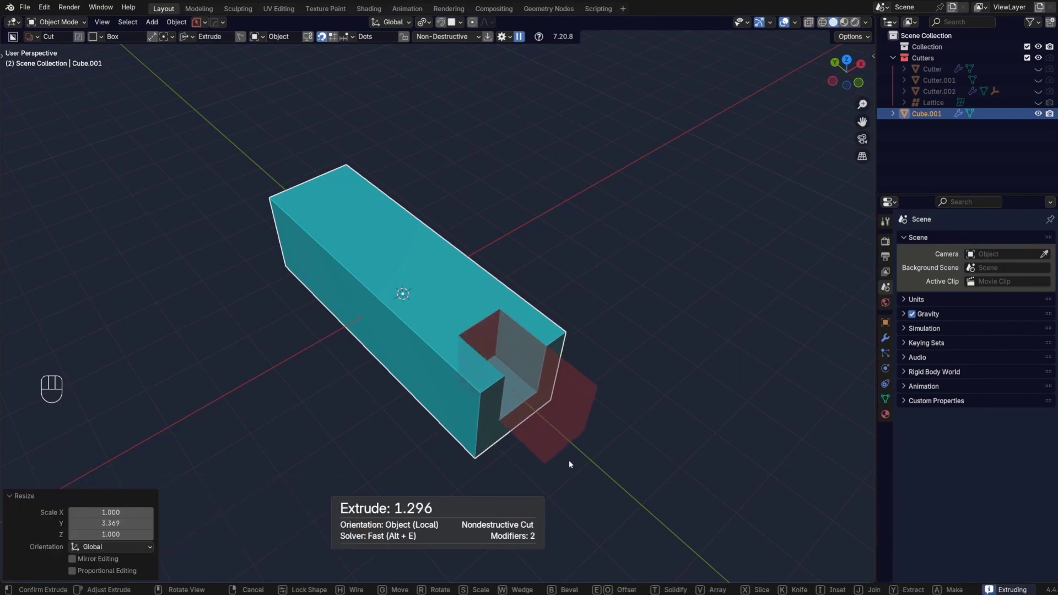
{"action": "key", "text": "b"}
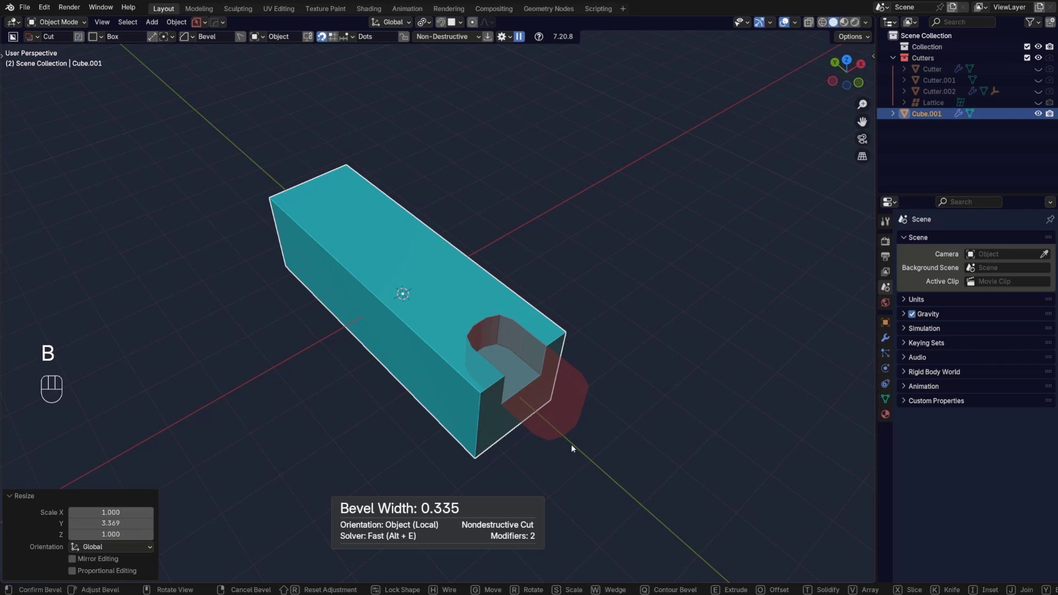
{"action": "scroll", "coordinate": [572, 445], "scroll_direction": "up", "scroll_amount": 1}
{"action": "key", "text": "space"}
Step: Reveal the notch's boolean cutter and raise it about 0.245 m along Z to make the notch shallower
{"action": "middle_click_drag", "start_coordinate": [560, 431], "coordinate": [537, 352]}
{"action": "key", "text": "q"}
{"action": "left_click", "coordinate": [535, 373]}
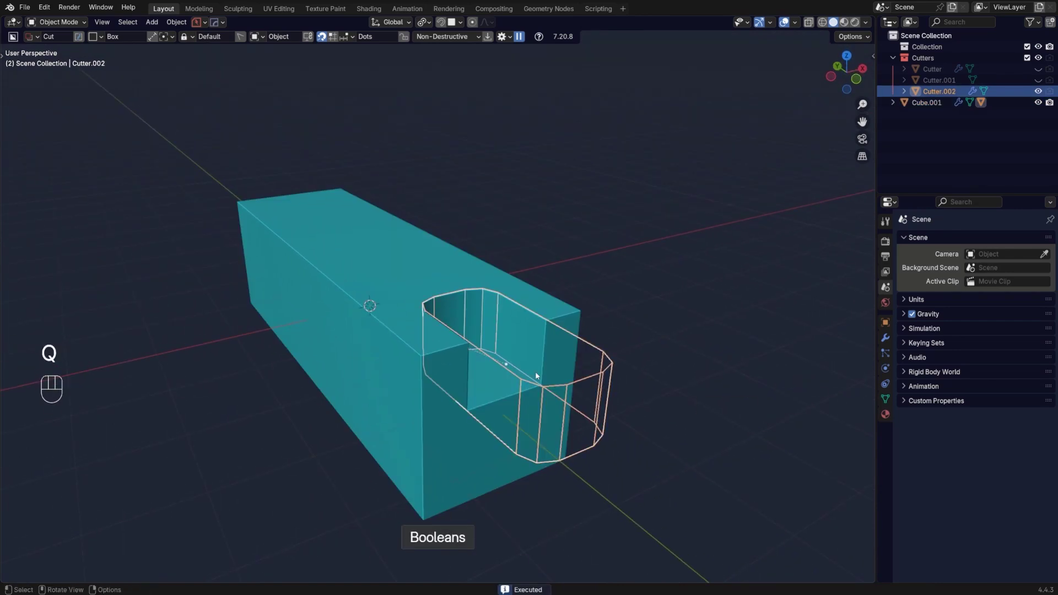
{"action": "key", "text": "g"}
{"action": "key", "text": "z"}
{"action": "left_click", "coordinate": [541, 349]}
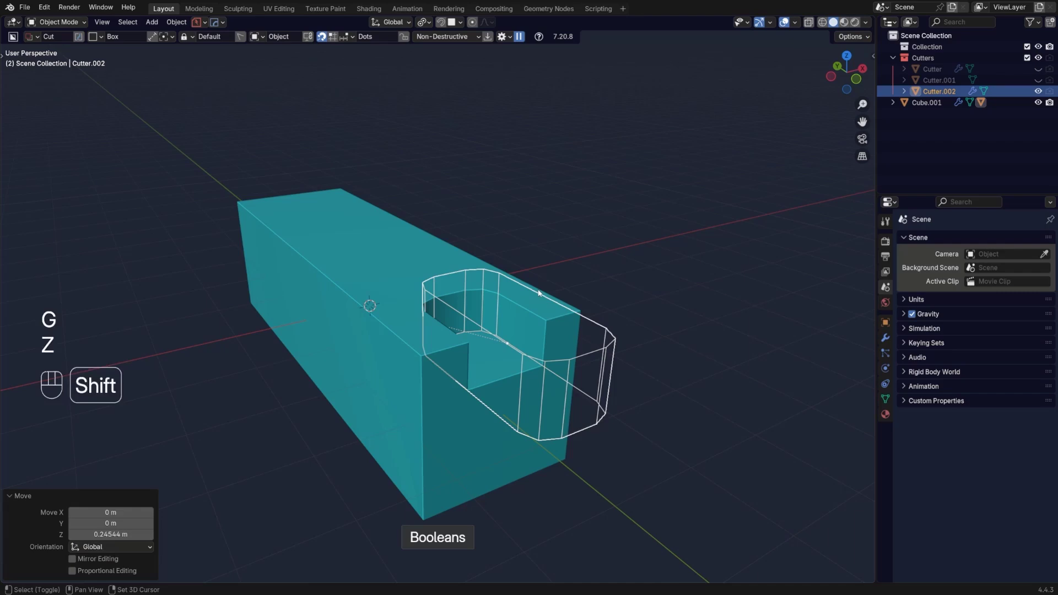
Step: Run Smart Apply on the block to bake in the notch, and hide the cutters
{"action": "key", "text": "q"}
{"action": "left_click", "coordinate": [432, 255], "text": "alt"}
{"action": "key", "text": "shift+2"}
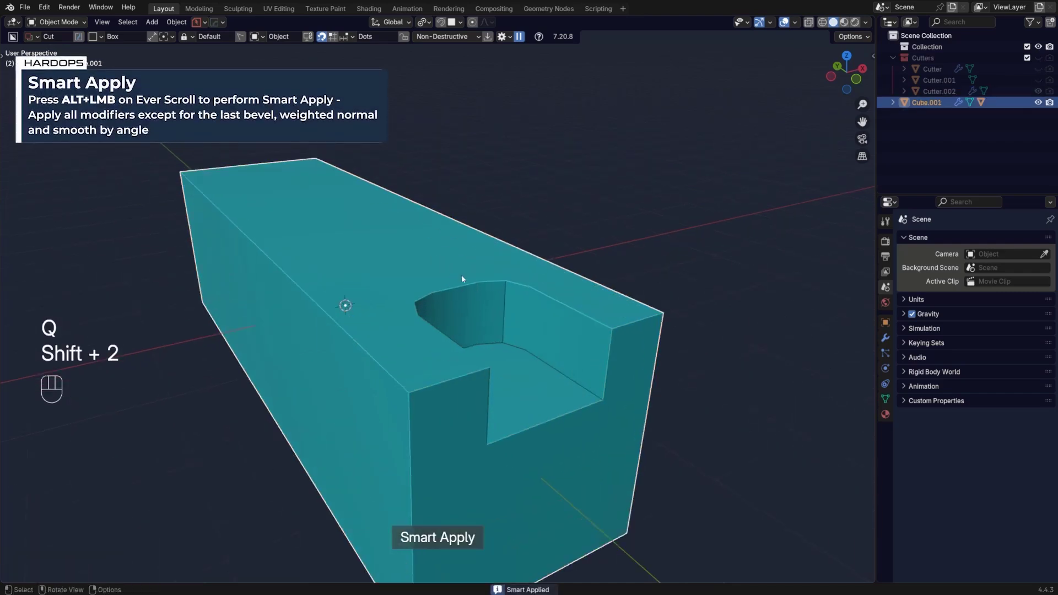
Step: Select the block's entire mesh in Edit Mode and clear its sharp edge marks with Mark
{"action": "key", "text": "Tab"}
{"action": "key", "text": "a"}
{"action": "key", "text": "a"}
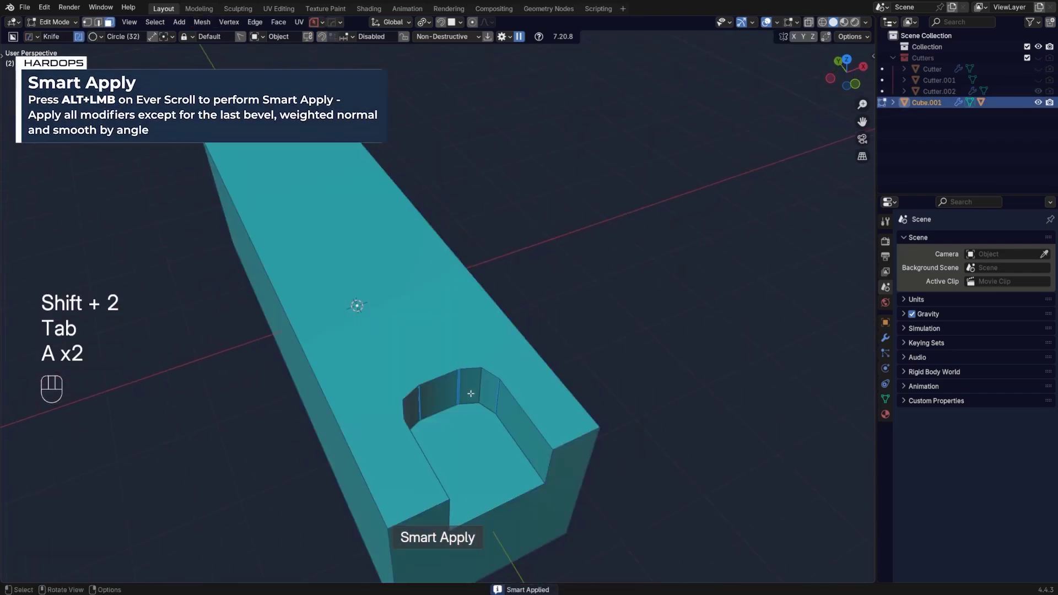
{"action": "key", "text": "a"}
{"action": "key", "text": "q"}
{"action": "left_click", "coordinate": [461, 383]}
{"action": "middle_click_drag", "start_coordinate": [461, 382], "coordinate": [451, 354]}
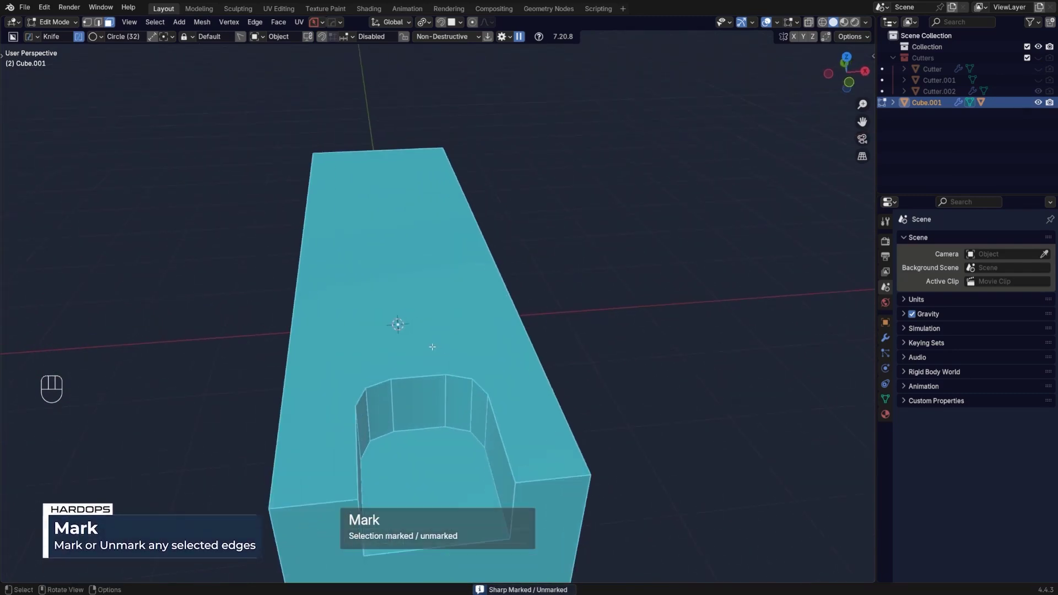
Step: Add a single centred loop cut running lengthwise around the block
{"action": "key", "text": "ctrl+r"}
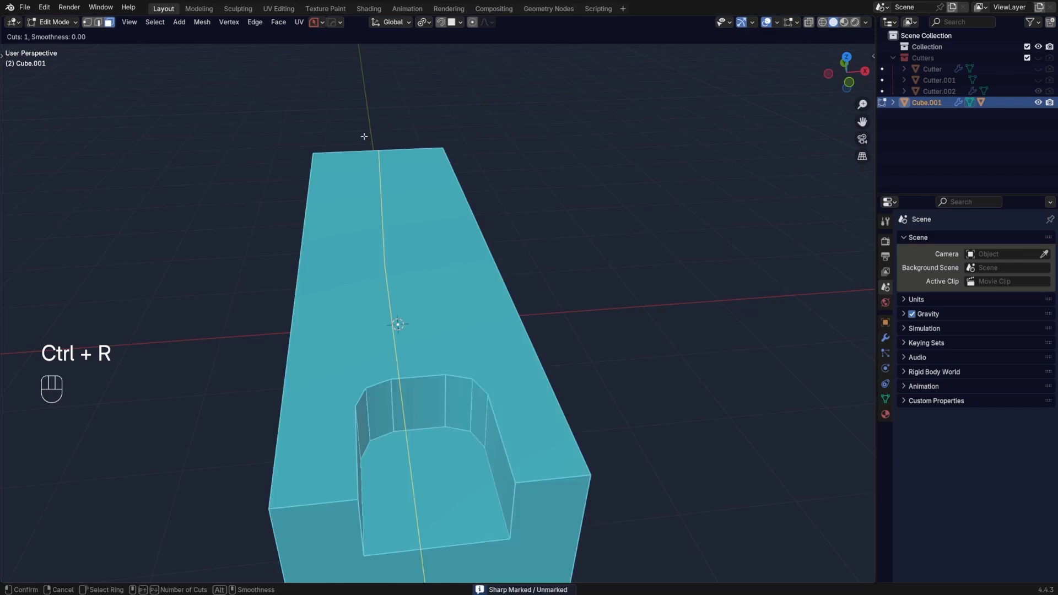
{"action": "left_click", "coordinate": [364, 136]}
{"action": "right_click", "coordinate": [382, 170]}
{"action": "middle_click_drag", "start_coordinate": [383, 188], "coordinate": [604, 219]}
{"action": "middle_click_drag", "start_coordinate": [496, 265], "coordinate": [363, 237]}
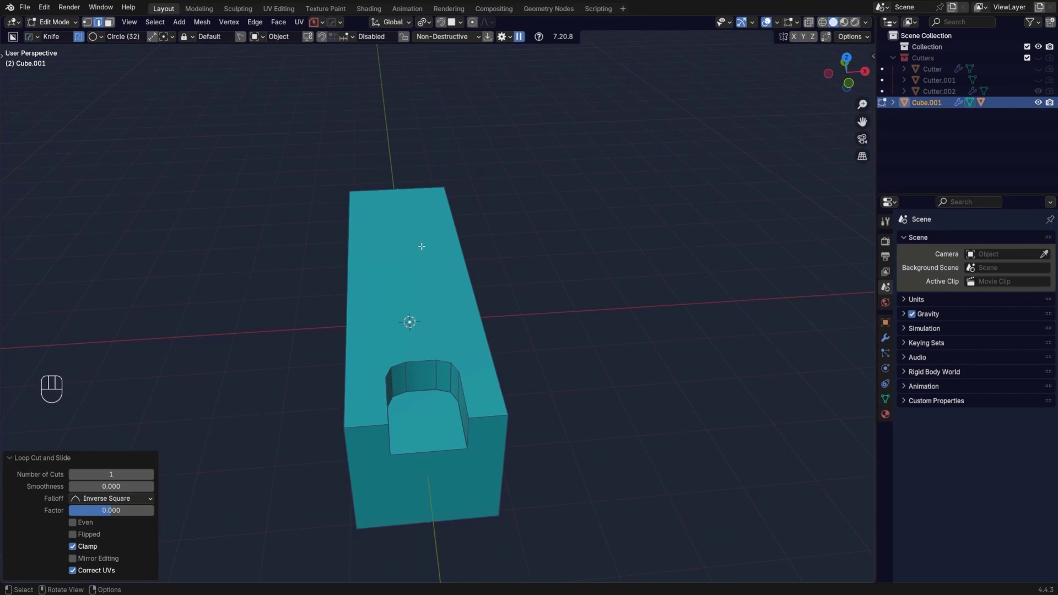
Step: Align the lengthwise loop to the notch's rear corner vertex on local X using Max
{"action": "key", "text": "g"}
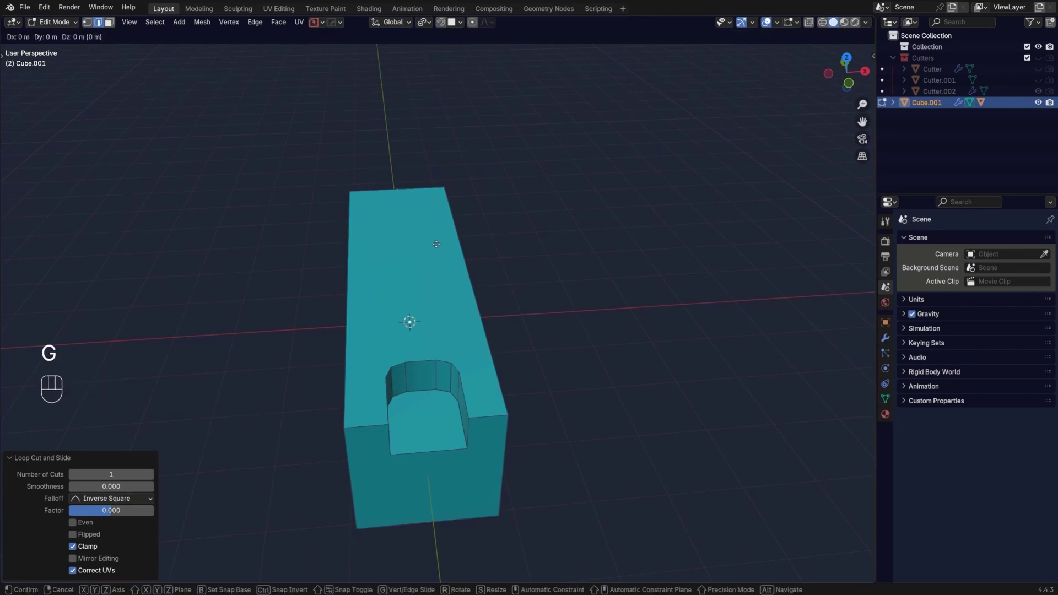
{"action": "key", "text": "Tab"}
{"action": "key", "text": "alt+a"}
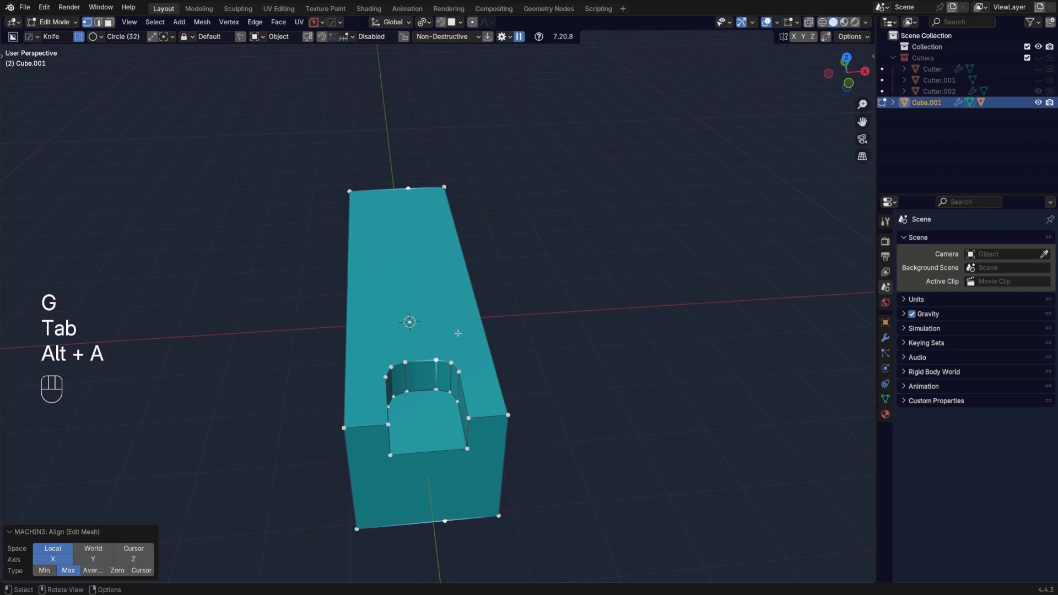
Step: Connect the block's far-edge vertex to the notch's rear corner vertex and symmetrize the mesh across X
{"action": "left_click", "coordinate": [407, 190], "text": "shift"}
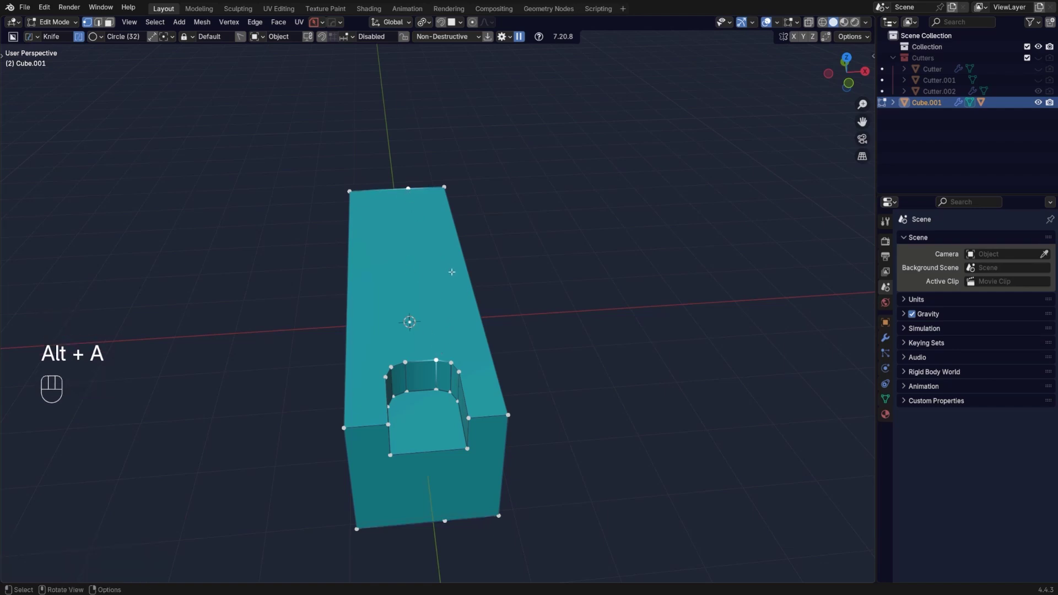
{"action": "key", "text": "alt+x"}
{"action": "middle_click_drag", "start_coordinate": [309, 333], "coordinate": [416, 379]}
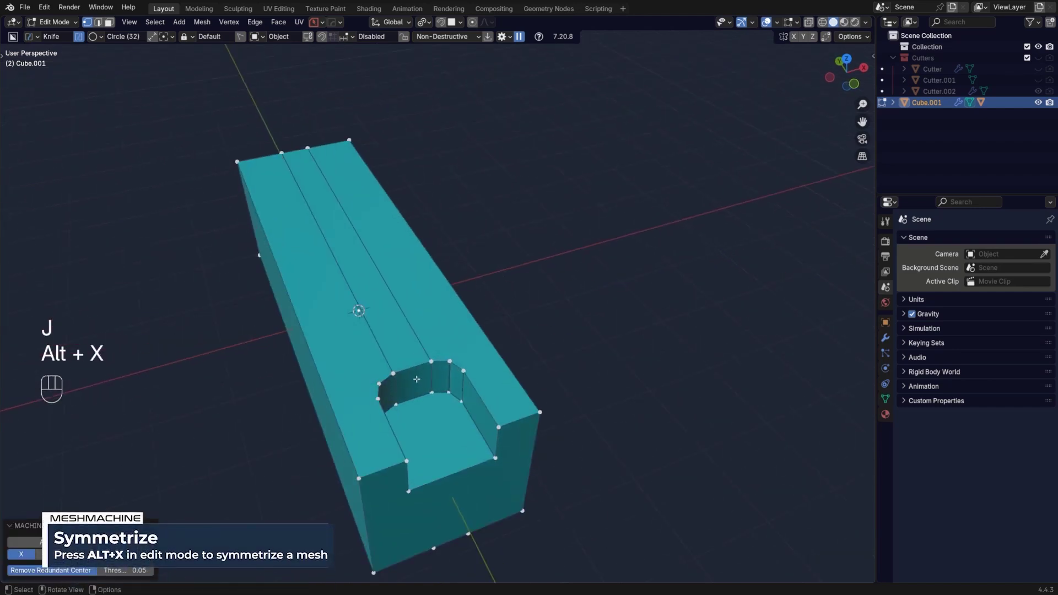
Step: Switch the BoxCutter shape to Box in the top orthographic view
{"action": "middle_click_drag", "start_coordinate": [407, 341], "coordinate": [452, 397], "text": "alt"}
{"action": "scroll", "coordinate": [423, 370], "scroll_direction": "down", "scroll_amount": 2}
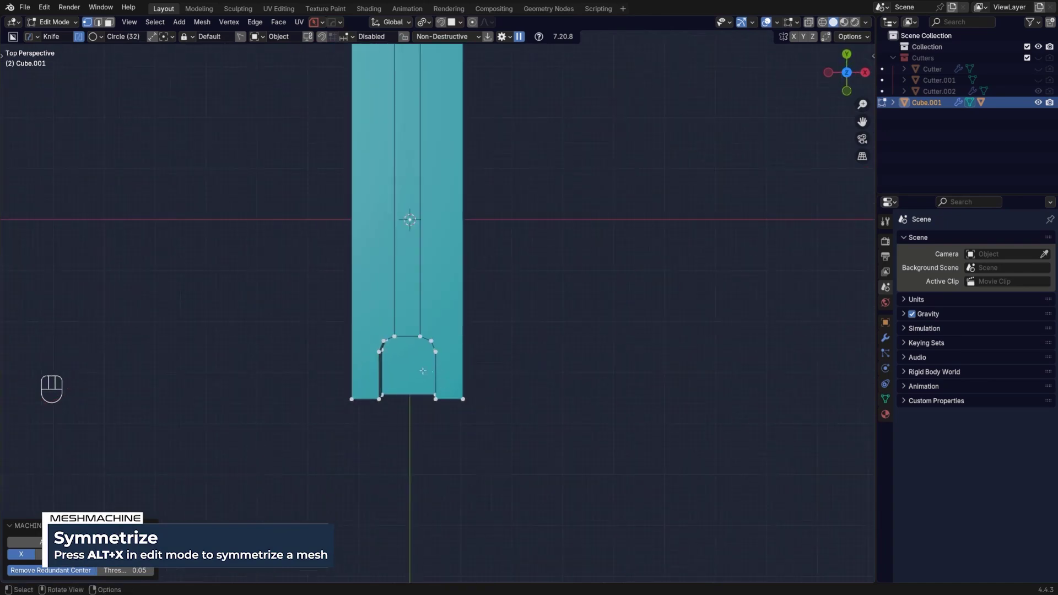
{"action": "key", "text": "KP_5"}
{"action": "left_click_drag", "start_coordinate": [304, 313], "coordinate": [494, 489]}
{"action": "right_click", "coordinate": [495, 488]}
{"action": "key", "text": "d"}
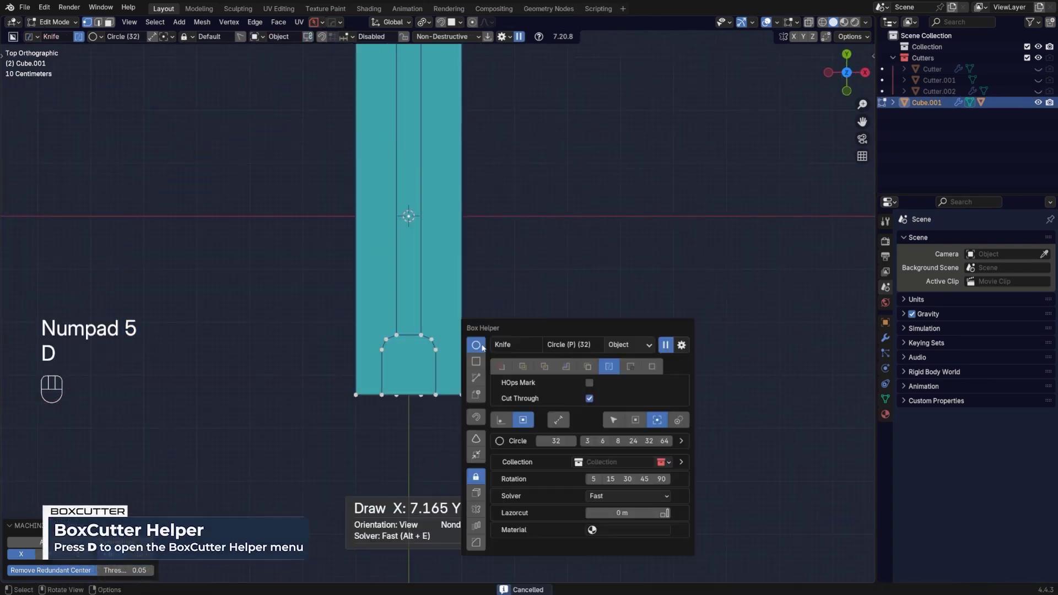
{"action": "left_click_drag", "start_coordinate": [384, 343], "coordinate": [503, 441]}
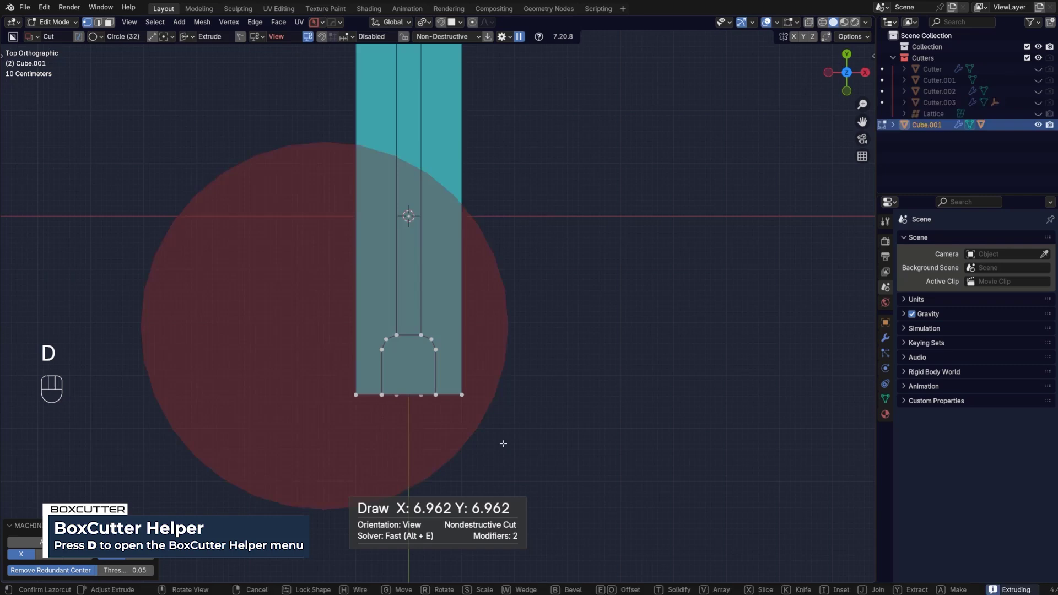
{"action": "right_click", "coordinate": [502, 441]}
{"action": "key", "text": "d"}
{"action": "left_click", "coordinate": [490, 380]}
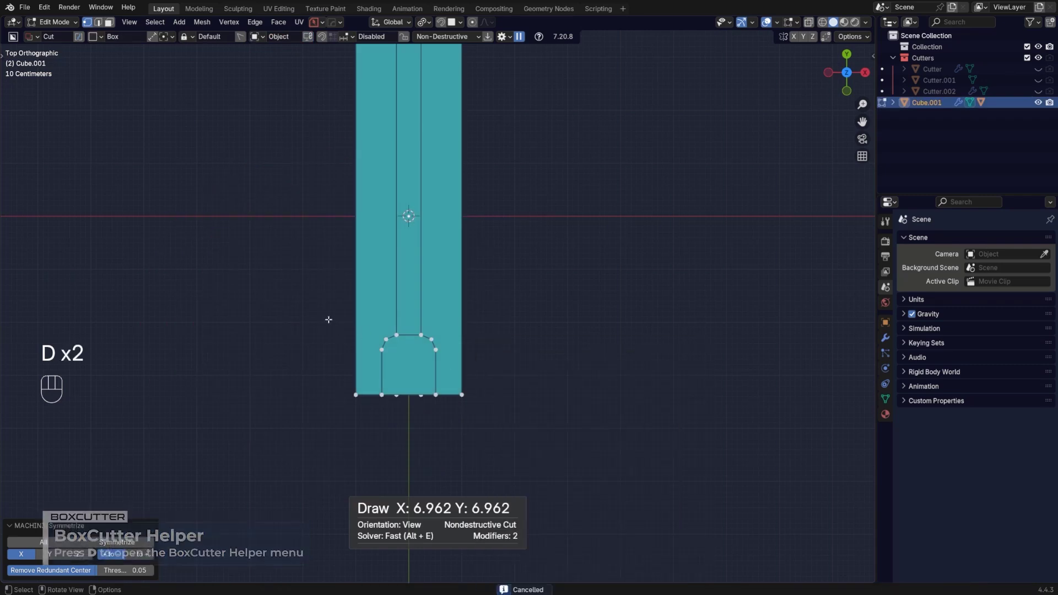
Step: Knife a straight line across the block's width just behind the notch using a box
{"action": "left_click_drag", "start_coordinate": [331, 322], "coordinate": [542, 448]}
{"action": "key", "text": "k"}
{"action": "key", "text": "space"}
Step: Knife a lengthwise line between the notch and the block's side with a box, and symmetrize it across X
{"action": "middle_click_drag", "start_coordinate": [542, 448], "coordinate": [471, 260], "text": "alt"}
{"action": "left_click_drag", "start_coordinate": [449, 233], "coordinate": [543, 443]}
{"action": "key", "text": "space"}
{"action": "key", "text": "alt+x"}
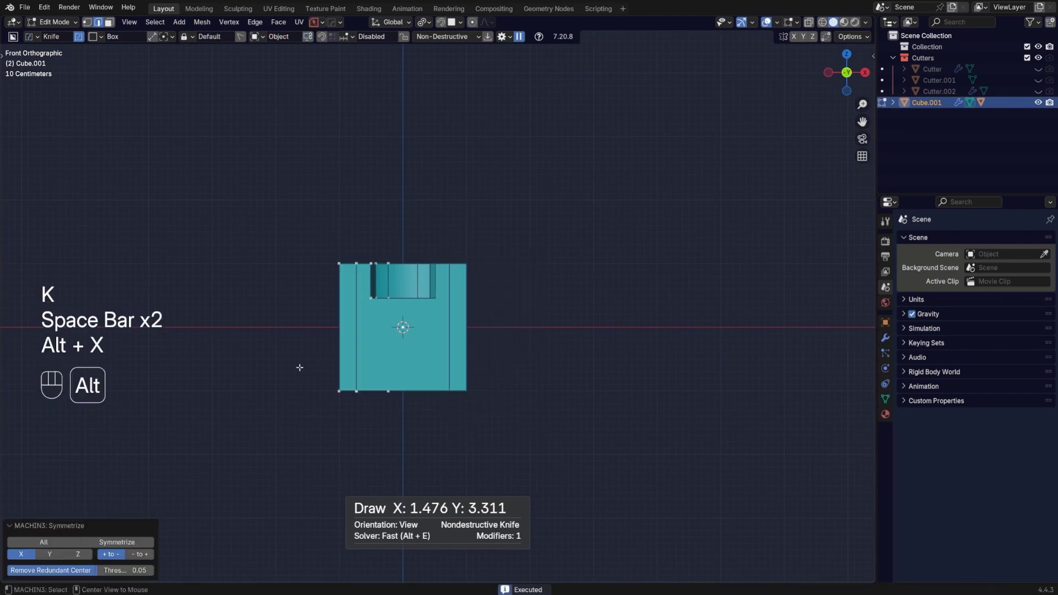
Step: Knife a horizontal line around the block just below the notch floor from the front view
{"action": "middle_click_drag", "start_coordinate": [372, 330], "coordinate": [387, 378]}
{"action": "scroll", "coordinate": [418, 270], "scroll_direction": "up", "scroll_amount": 3}
{"action": "middle_click_drag", "start_coordinate": [418, 270], "coordinate": [454, 276], "text": "shift"}
{"action": "left_click_drag", "start_coordinate": [289, 299], "coordinate": [579, 506]}
{"action": "key", "text": "space"}
Step: Move the two middle vertices on the cross line behind the notch slightly away from it along Y
{"action": "scroll", "coordinate": [456, 294], "scroll_direction": "up", "scroll_amount": 1}
{"action": "mouse_move", "coordinate": [456, 293]}
{"action": "middle_mouse_down", "text": "shift"}
{"action": "mouse_move", "coordinate": [590, 378]}
{"action": "mouse_move", "coordinate": [404, 182]}
{"action": "middle_mouse_up", "text": "shift"}
{"action": "scroll", "coordinate": [537, 349], "scroll_direction": "up", "scroll_amount": 2}
{"action": "scroll", "coordinate": [554, 329], "scroll_direction": "down", "scroll_amount": 1}
{"action": "scroll", "coordinate": [404, 231], "scroll_direction": "down", "scroll_amount": 1}
{"action": "middle_click_drag", "start_coordinate": [404, 278], "coordinate": [453, 277]}
{"action": "key", "text": "KP_5"}
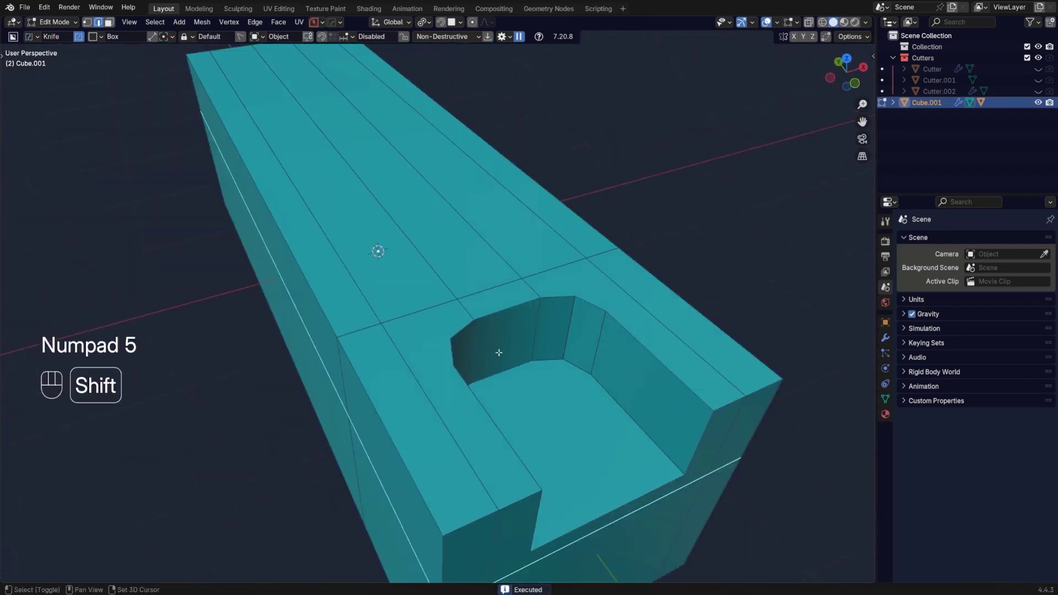
{"action": "middle_click_drag", "start_coordinate": [498, 352], "coordinate": [423, 290], "text": "shift"}
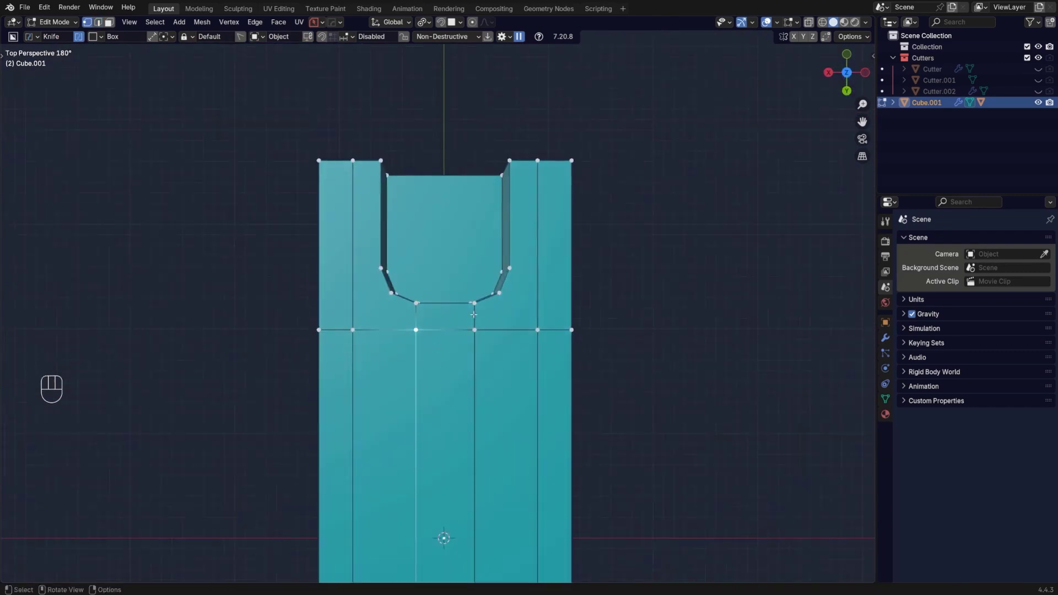
{"action": "middle_click_drag", "start_coordinate": [473, 314], "coordinate": [364, 228]}
{"action": "middle_click_drag", "start_coordinate": [440, 308], "coordinate": [395, 111], "text": "alt"}
{"action": "key", "text": "KP_5"}
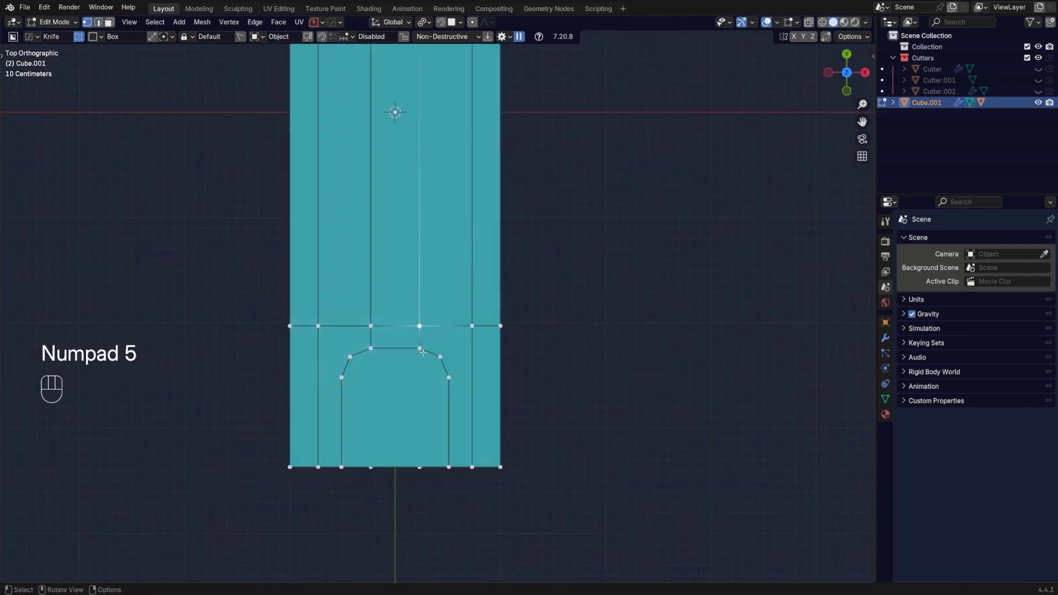
{"action": "left_click", "coordinate": [379, 326], "text": "shift"}
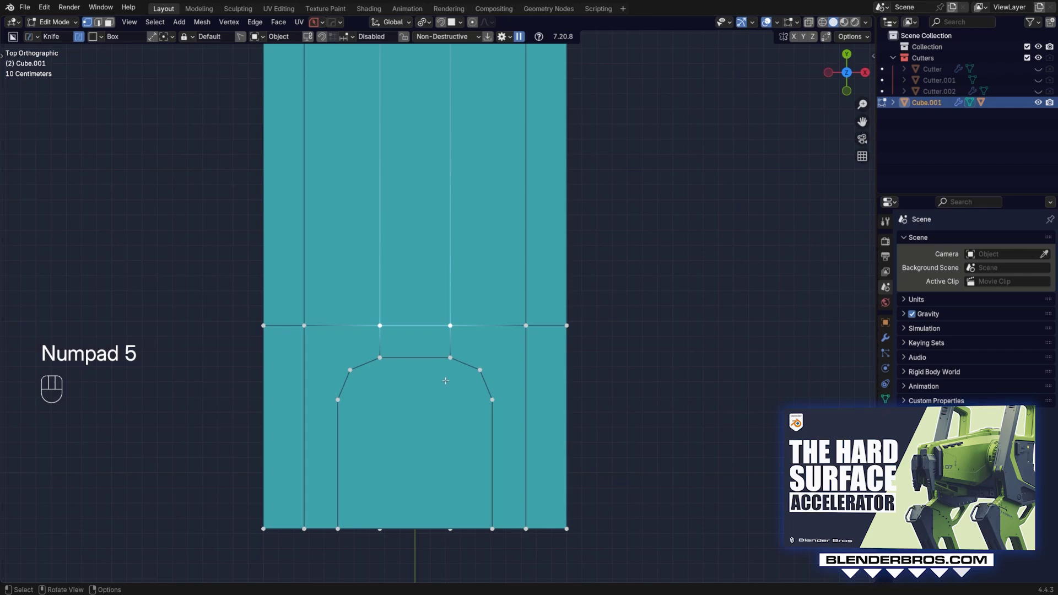
{"action": "key", "text": "g"}
{"action": "key", "text": "y"}
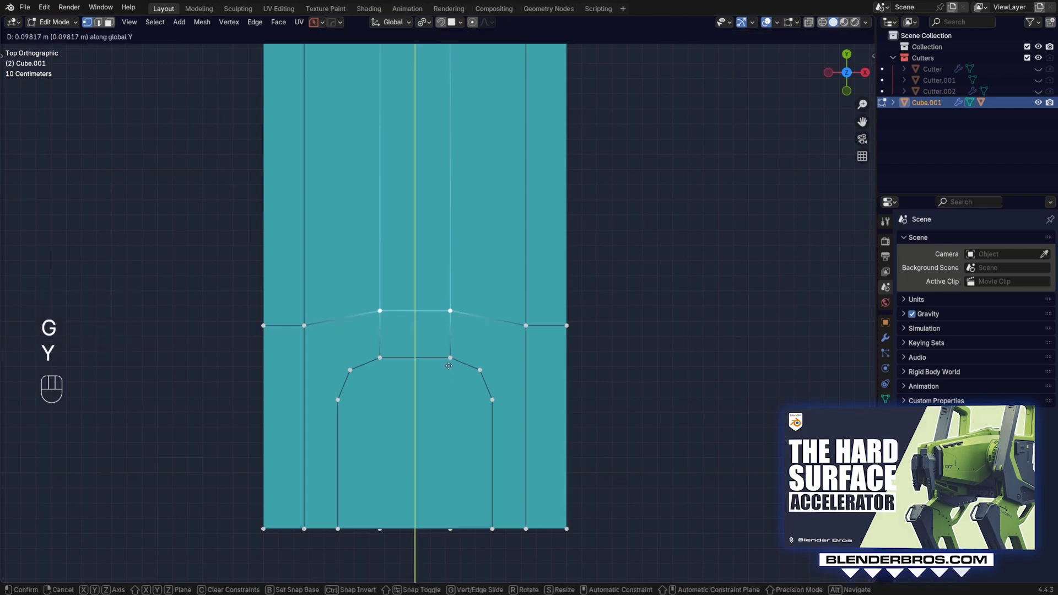
{"action": "left_click", "coordinate": [449, 373]}
Step: Connect the notch's rounded-corner vertex diagonally to the nearby intersection of the side line and the cross line
{"action": "scroll", "coordinate": [449, 372], "scroll_direction": "down", "scroll_amount": 4}
{"action": "middle_click_drag", "start_coordinate": [449, 372], "coordinate": [474, 384], "text": "shift"}
{"action": "scroll", "coordinate": [496, 398], "scroll_direction": "up", "scroll_amount": 2}
{"action": "scroll", "coordinate": [486, 378], "scroll_direction": "up", "scroll_amount": 1}
{"action": "left_click", "coordinate": [534, 329]}
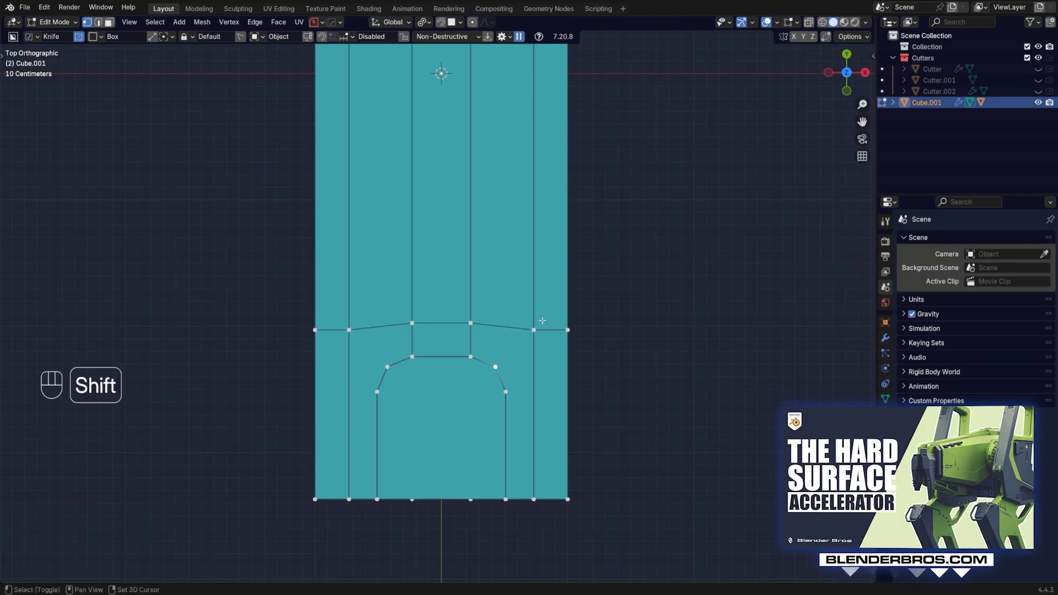
Step: Add a loop cut across the side strips beside the notch, slid close to where its corner rounding begins
{"action": "scroll", "coordinate": [527, 395], "scroll_direction": "down", "scroll_amount": 1}
{"action": "key", "text": "ctrl+r"}
{"action": "left_click", "coordinate": [516, 385]}
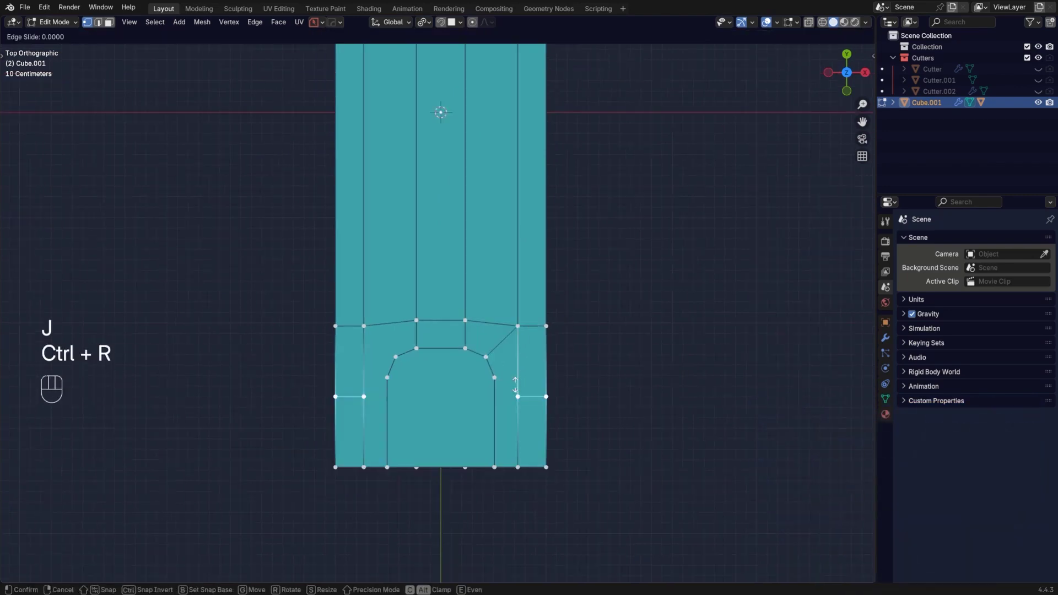
{"action": "left_click", "coordinate": [515, 370]}
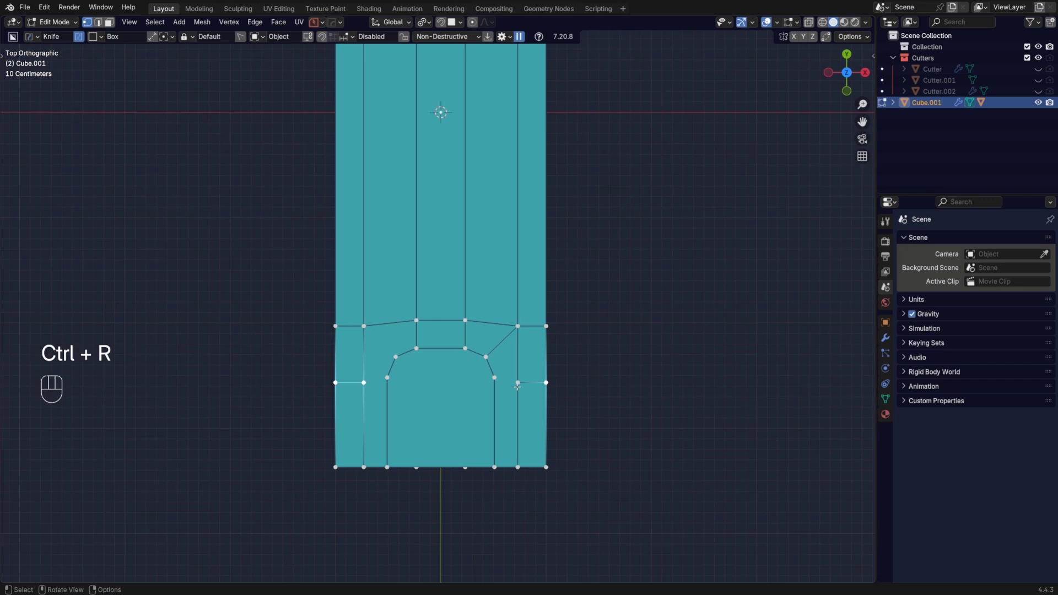
Step: Try to align the side-strip loop with the vertex where the notch's corner rounding begins
{"action": "left_click", "coordinate": [491, 379], "text": "alt+shift"}
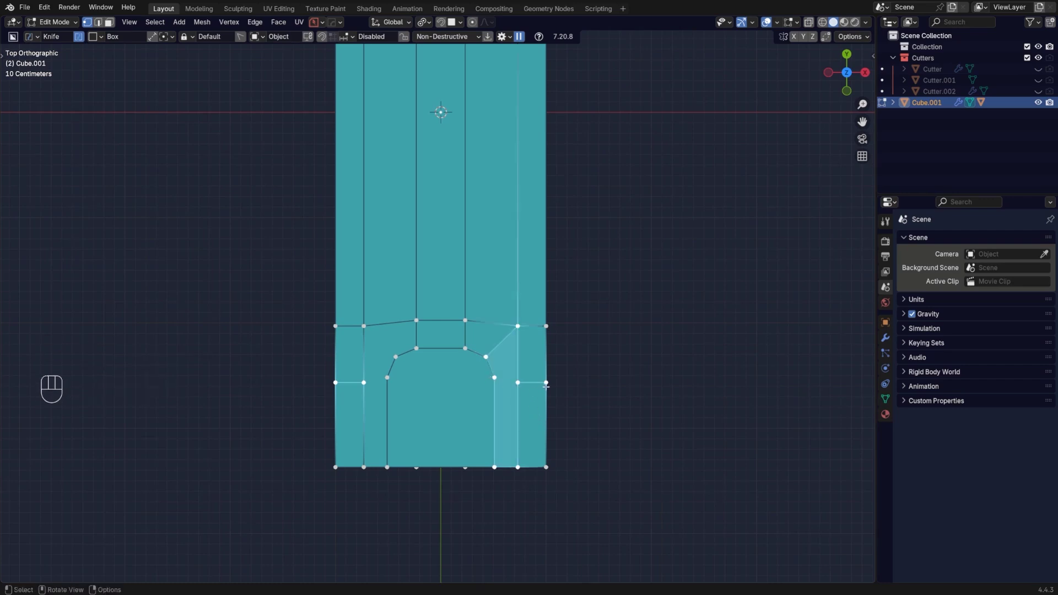
{"action": "left_click", "coordinate": [513, 392], "text": "alt+shift"}
{"action": "key", "text": "alt+a"}
{"action": "key", "text": "ctrl+z"}
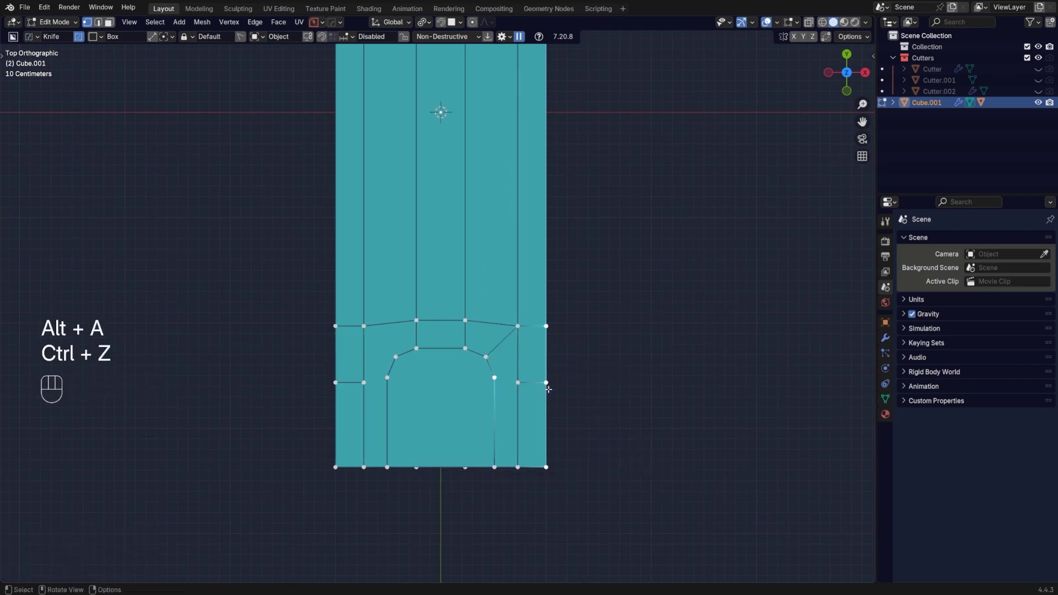
Step: Select the side-strip loop and align it with the vertex where the notch's corner rounding begins
{"action": "middle_click_drag", "start_coordinate": [495, 376], "coordinate": [456, 372]}
{"action": "key", "text": "Tab"}
{"action": "left_click", "coordinate": [449, 326], "text": "alt"}
{"action": "middle_click_drag", "start_coordinate": [449, 325], "coordinate": [489, 350], "text": "alt"}
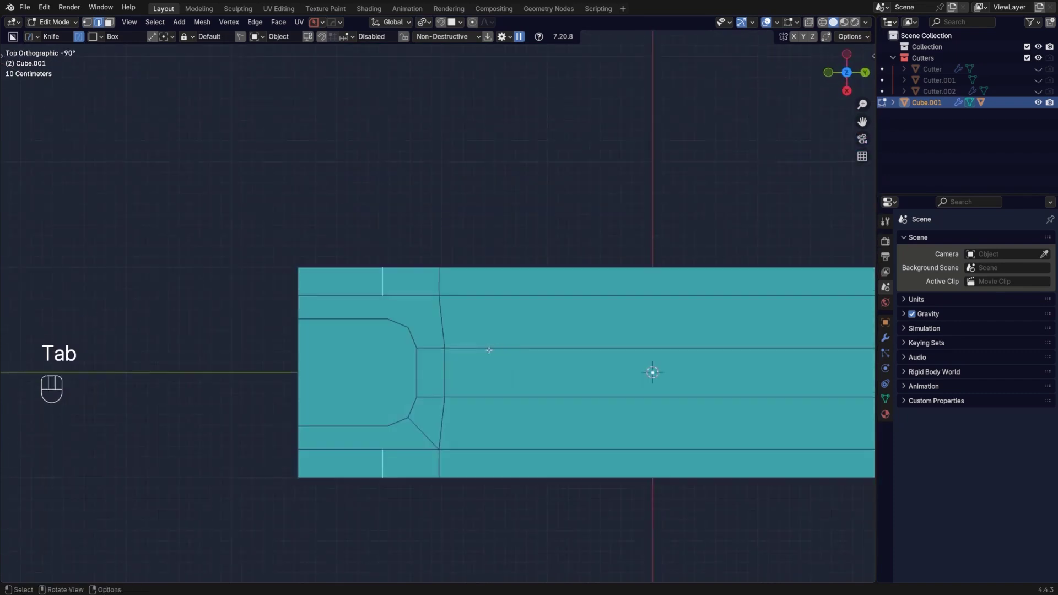
{"action": "left_click", "coordinate": [386, 427], "text": "shift"}
{"action": "key", "text": "alt+a"}
Step: Connect the side-strip loop's inner vertex to the aligned notch vertex and symmetrize the mesh across X
{"action": "middle_click_drag", "start_coordinate": [425, 453], "coordinate": [463, 379], "text": "shift"}
{"action": "scroll", "coordinate": [462, 379], "scroll_direction": "up", "scroll_amount": 2}
{"action": "left_click", "coordinate": [420, 408]}
{"action": "left_click", "coordinate": [421, 378], "text": "shift"}
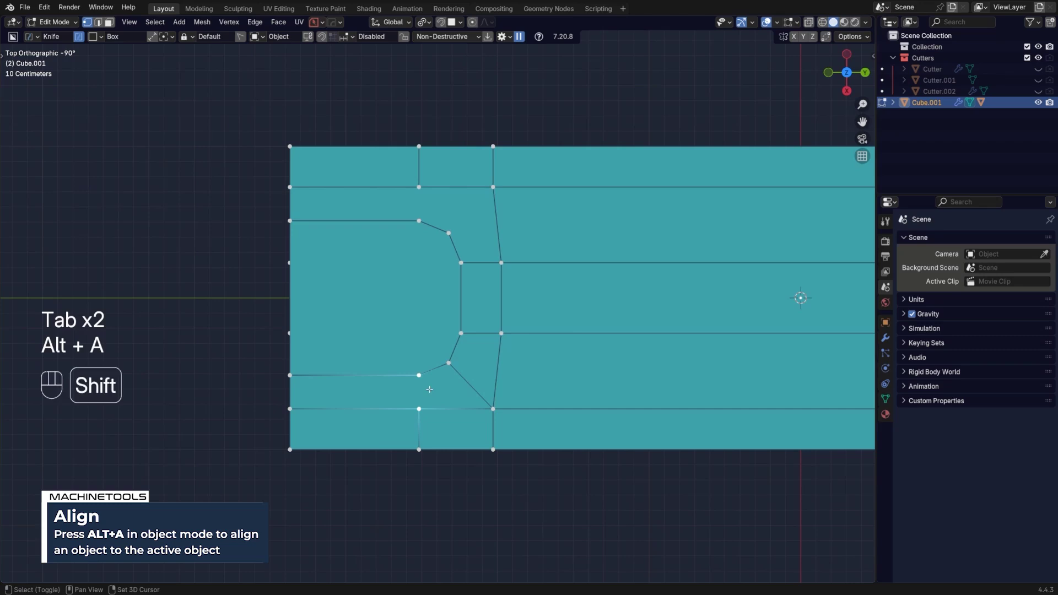
{"action": "left_click", "coordinate": [380, 336], "text": "ctrl"}
{"action": "key", "text": "alt+x"}
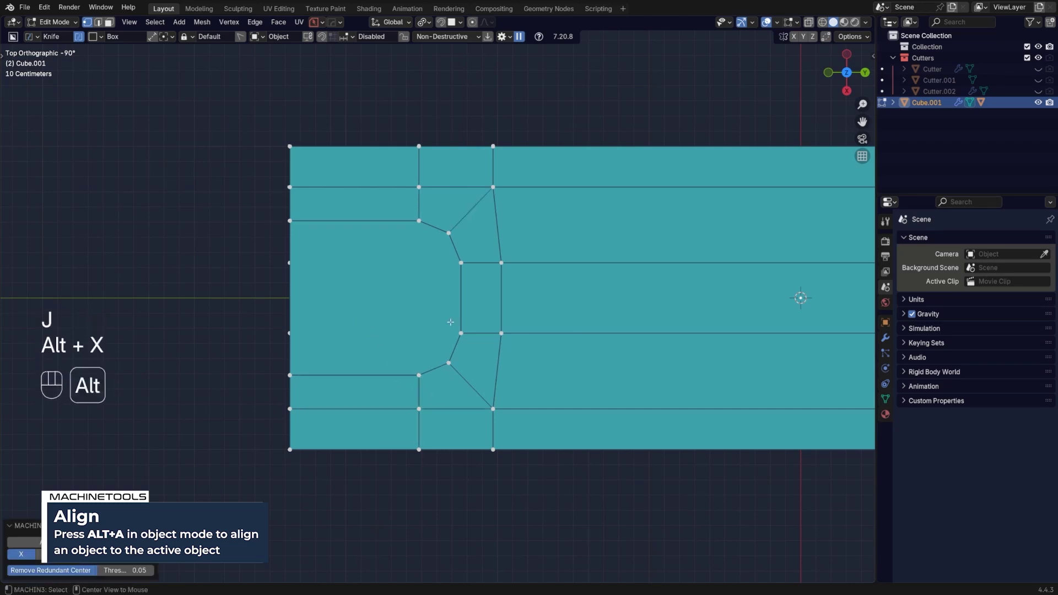
Step: Add one centred loop cut across the straight part of the notch, between its open end and the corner rounding
{"action": "key", "text": "ctrl+r"}
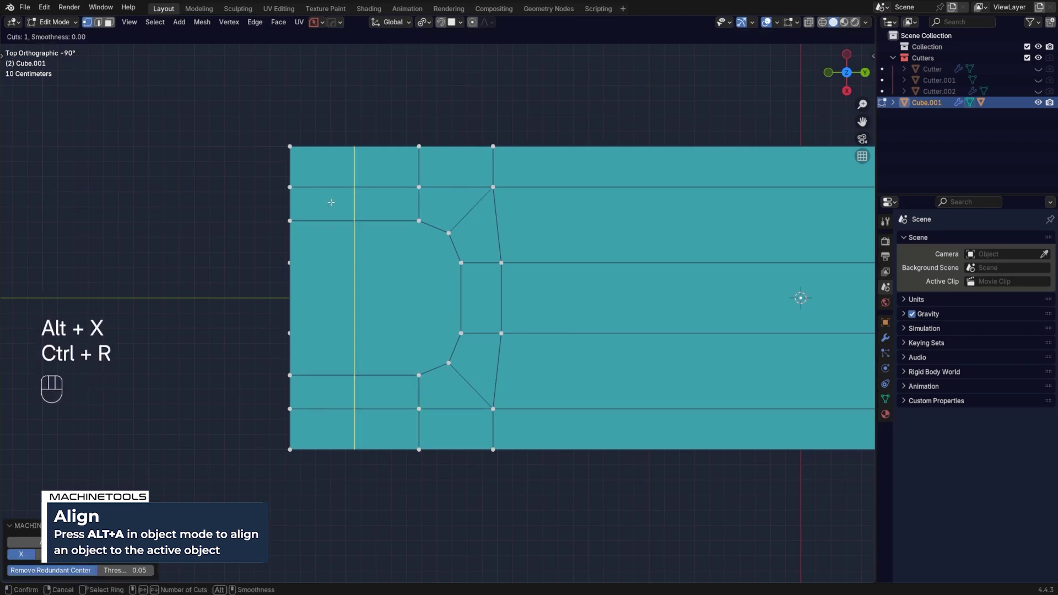
{"action": "left_click", "coordinate": [331, 202]}
{"action": "right_click", "coordinate": [367, 323]}
{"action": "scroll", "coordinate": [336, 419], "scroll_direction": "down", "scroll_amount": 2}
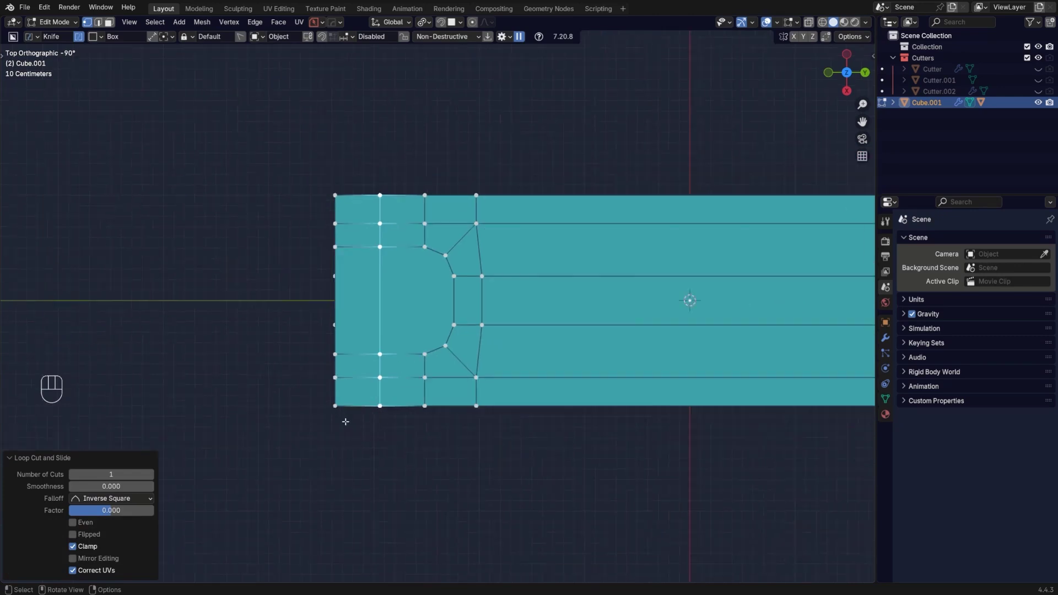
{"action": "middle_click_drag", "start_coordinate": [346, 423], "coordinate": [487, 316]}
{"action": "scroll", "coordinate": [507, 268], "scroll_direction": "up", "scroll_amount": 1}
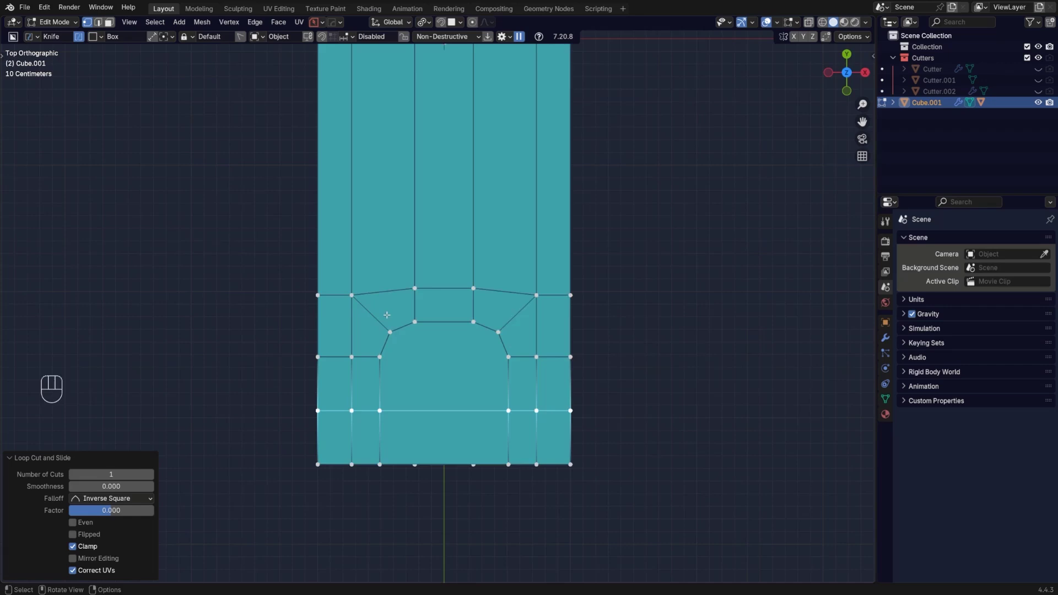
{"action": "scroll", "coordinate": [393, 314], "scroll_direction": "up", "scroll_amount": 1, "text": "shift"}
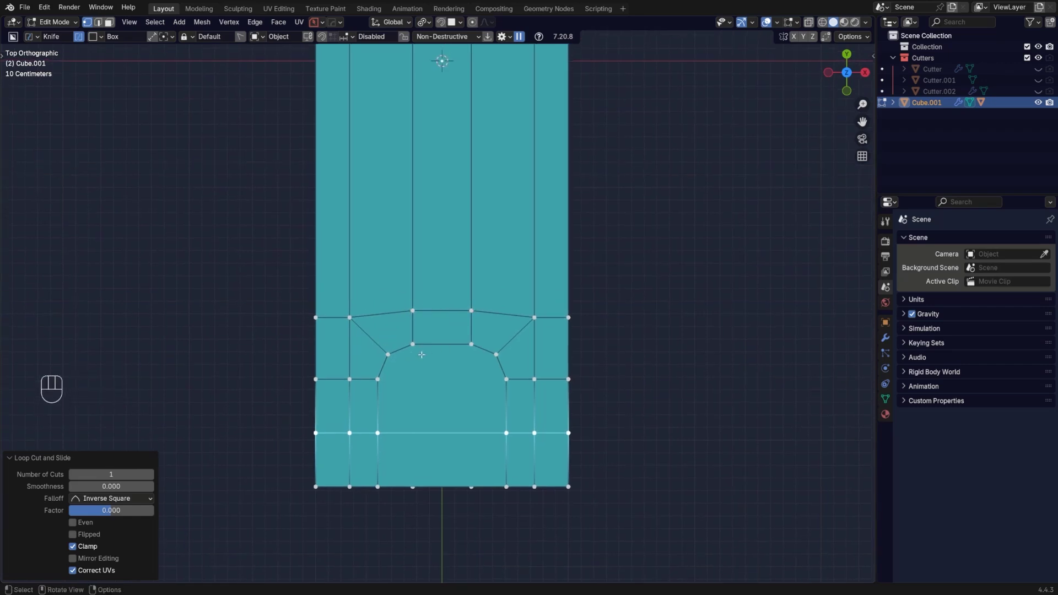
Step: Symmetrize the mesh across Z so the underside gets the same notch topology as the upper side
{"action": "scroll", "coordinate": [447, 336], "scroll_direction": "down", "scroll_amount": 2}
{"action": "left_click_drag", "start_coordinate": [324, 284], "coordinate": [585, 492]}
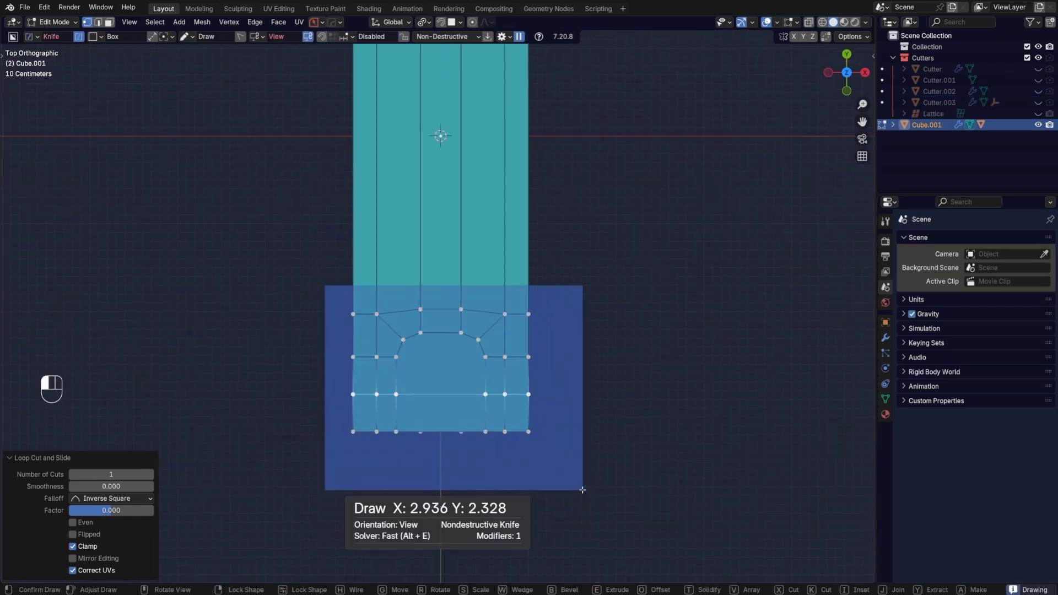
{"action": "key", "text": "space"}
{"action": "middle_click_drag", "start_coordinate": [547, 476], "coordinate": [463, 359]}
{"action": "key", "text": "alt+x"}
{"action": "scroll", "coordinate": [495, 302], "scroll_direction": "up", "scroll_amount": 4}
{"action": "key", "text": "Tab"}
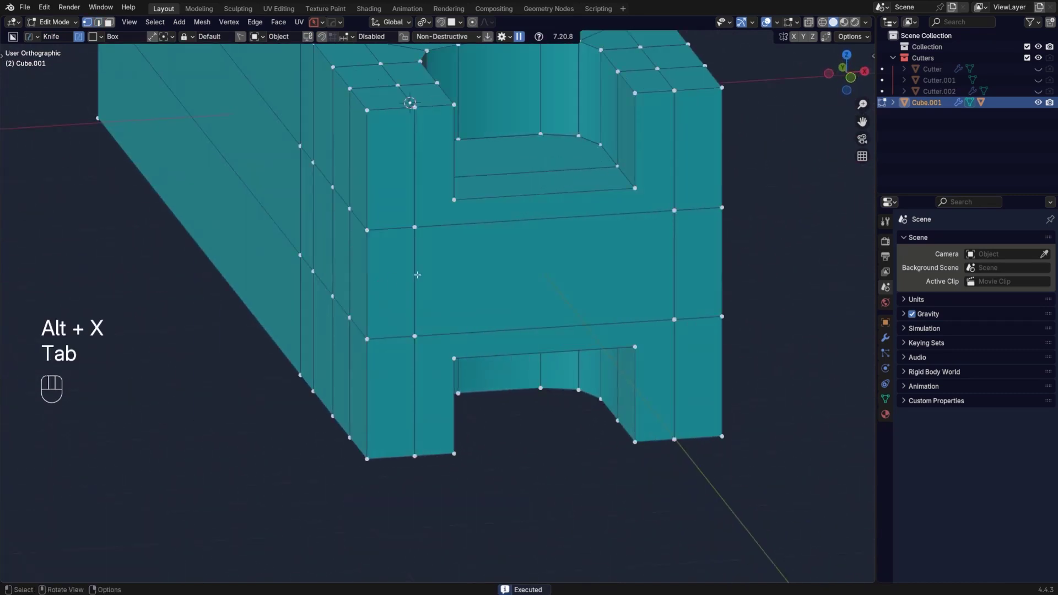
Step: Select the two inner vertices of the front face's upper horizontal loop and move them down along Z, away from the notch
{"action": "middle_click_drag", "start_coordinate": [415, 274], "coordinate": [414, 347], "text": "shift"}
{"action": "middle_click_drag", "start_coordinate": [415, 347], "coordinate": [396, 335]}
{"action": "scroll", "coordinate": [442, 311], "scroll_direction": "up", "scroll_amount": 1}
{"action": "middle_click_drag", "start_coordinate": [476, 328], "coordinate": [461, 323], "text": "shift"}
{"action": "left_click_drag", "start_coordinate": [406, 325], "coordinate": [581, 333], "text": "shift"}
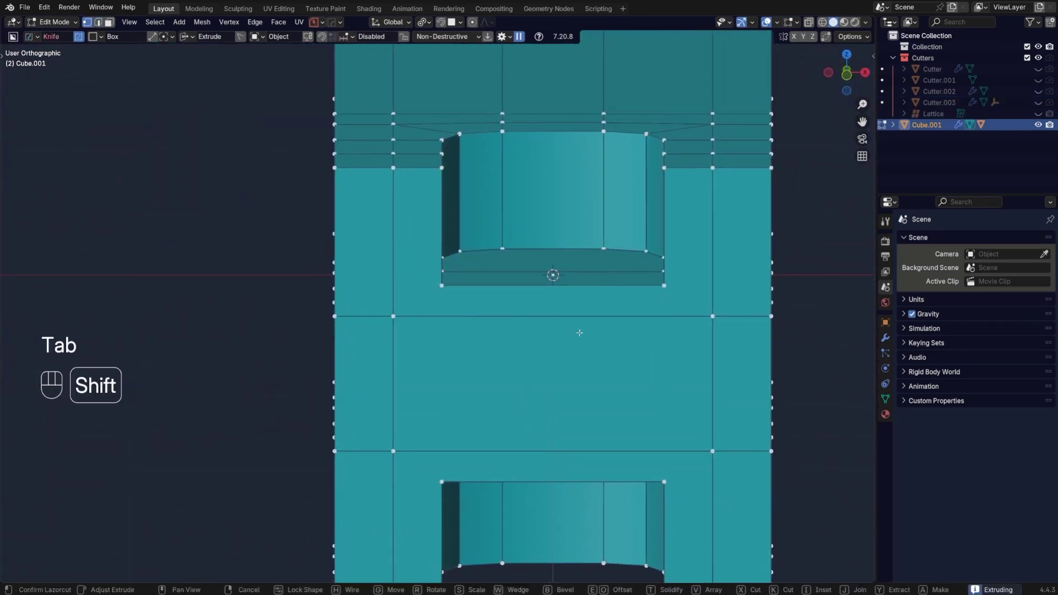
{"action": "right_click", "coordinate": [715, 326]}
{"action": "key", "text": "g"}
{"action": "key", "text": "z"}
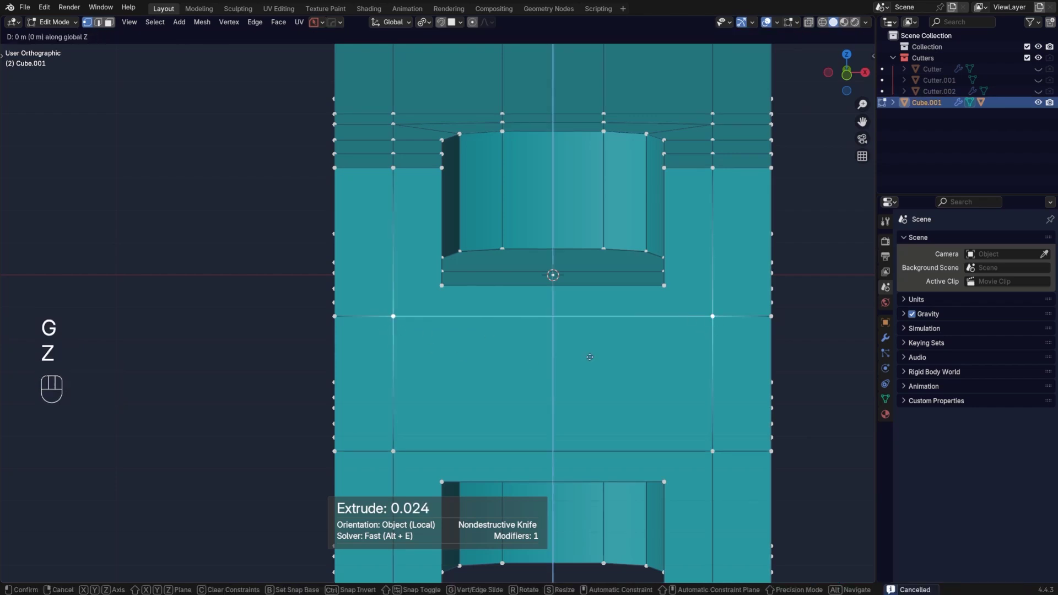
{"action": "left_click", "coordinate": [591, 377]}
Step: Connect one lowered front-face vertex to the nearest corner of the notch floor with an edge
{"action": "left_click", "coordinate": [393, 336]}
{"action": "left_click_drag", "start_coordinate": [443, 286], "coordinate": [460, 277], "text": "shift"}
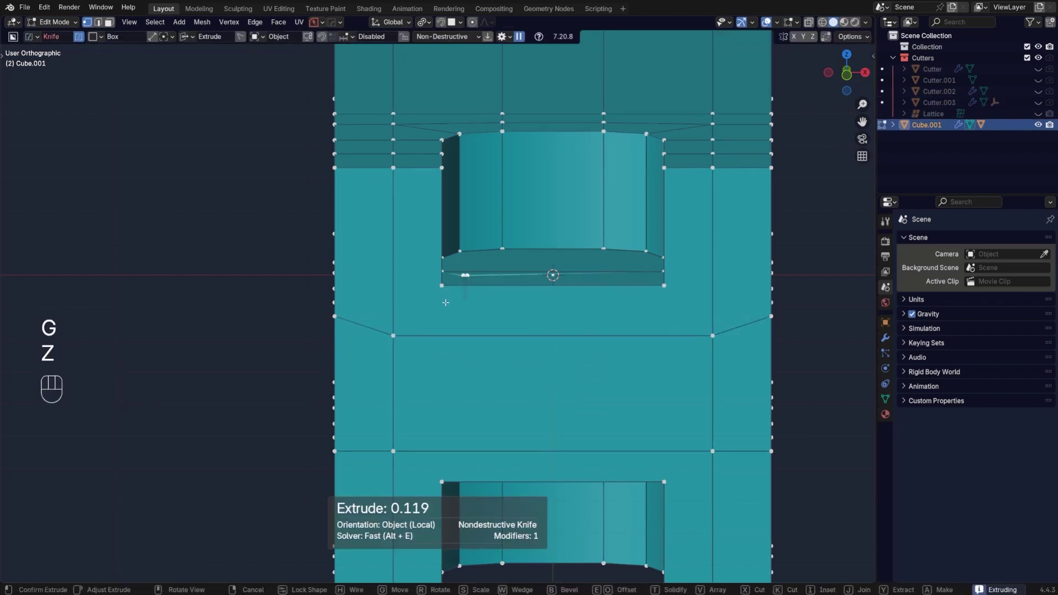
{"action": "right_click", "coordinate": [463, 302]}
{"action": "key", "text": "w"}
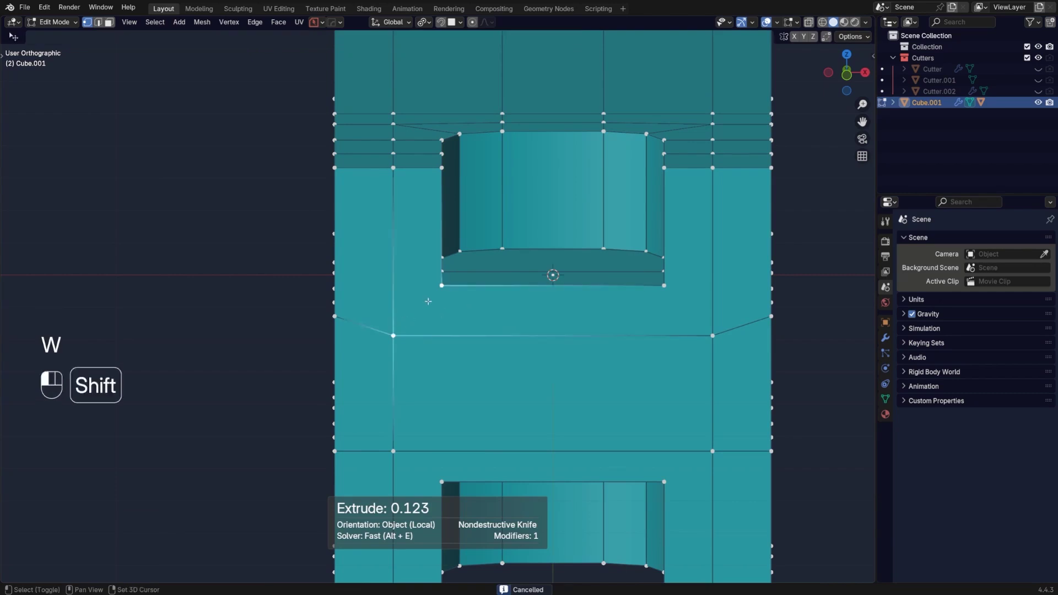
{"action": "key", "text": "j"}
Step: Add one centred loop cut across the height of the upper notch walls and align it on local Z with Max
{"action": "middle_click_drag", "start_coordinate": [428, 308], "coordinate": [478, 295], "text": "alt"}
{"action": "key", "text": "ctrl+r"}
{"action": "left_click", "coordinate": [515, 268]}
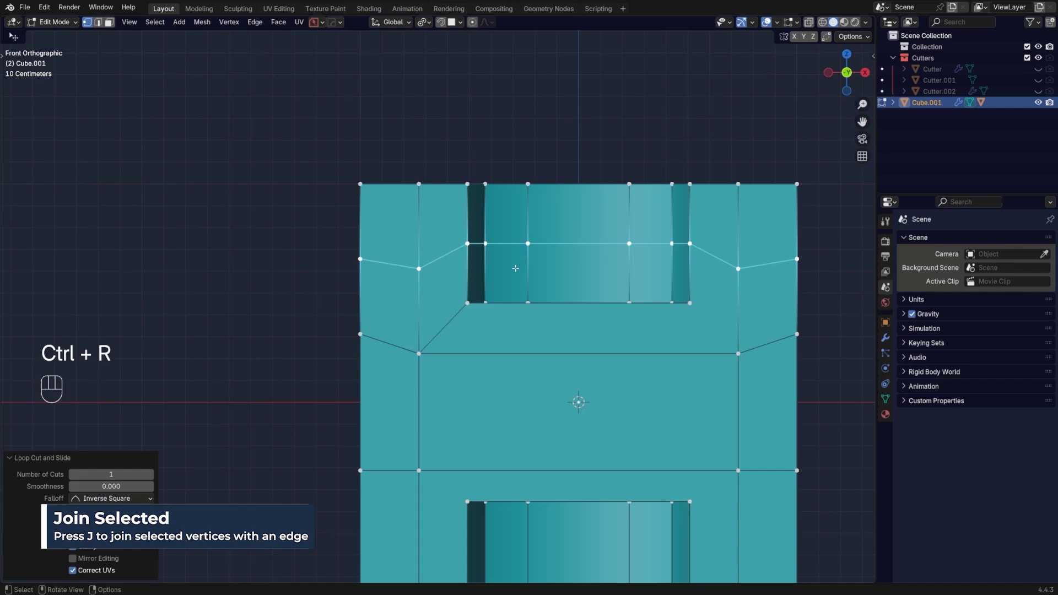
{"action": "key", "text": "alt+a"}
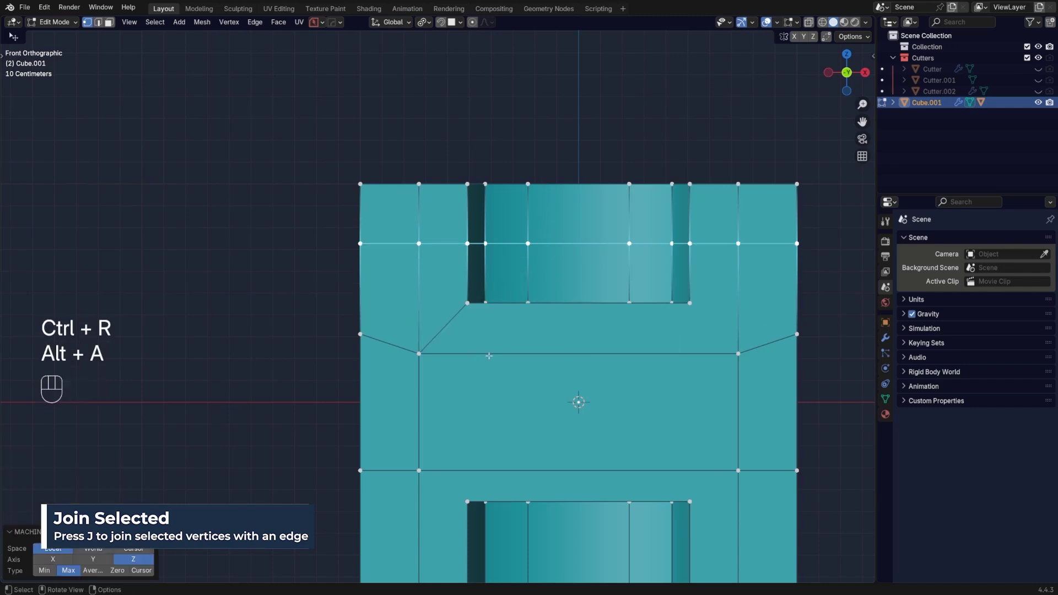
Step: Connect the notch's back wall across the floor and down the front face with edges aligned on world X Min, and symmetrize across X
{"action": "mouse_move", "coordinate": [496, 313]}
{"action": "middle_mouse_down", "text": "shift"}
{"action": "mouse_move", "coordinate": [462, 371]}
{"action": "mouse_move", "coordinate": [529, 311]}
{"action": "mouse_move", "coordinate": [554, 325]}
{"action": "mouse_move", "coordinate": [456, 351]}
{"action": "mouse_move", "coordinate": [560, 365]}
{"action": "mouse_move", "coordinate": [491, 332]}
{"action": "middle_mouse_up", "text": "shift"}
{"action": "left_click", "coordinate": [455, 352]}
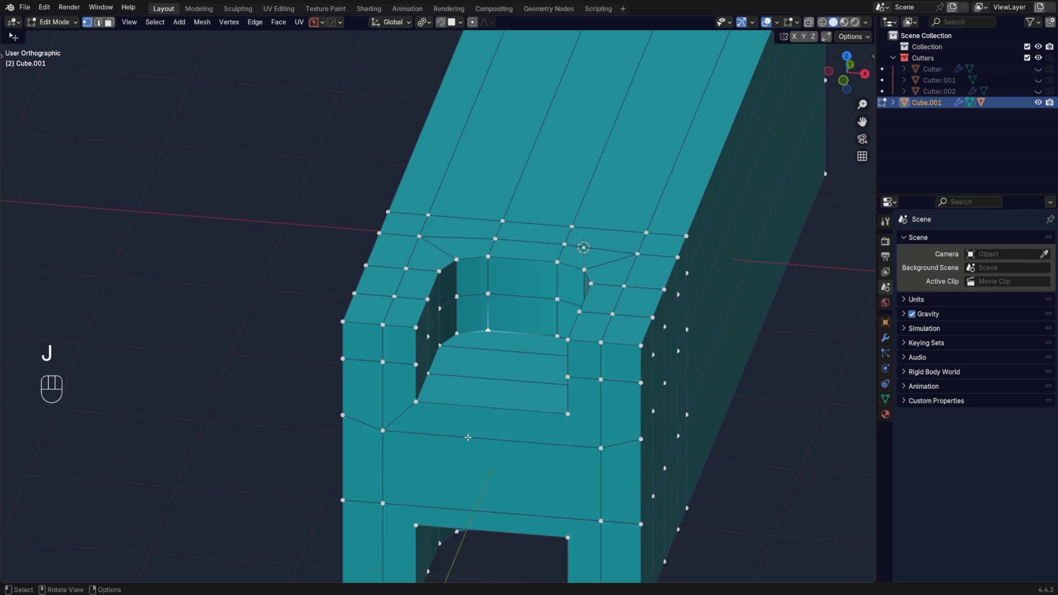
{"action": "middle_click_drag", "start_coordinate": [468, 437], "coordinate": [520, 415]}
{"action": "key", "text": "j"}
{"action": "key", "text": "alt+a"}
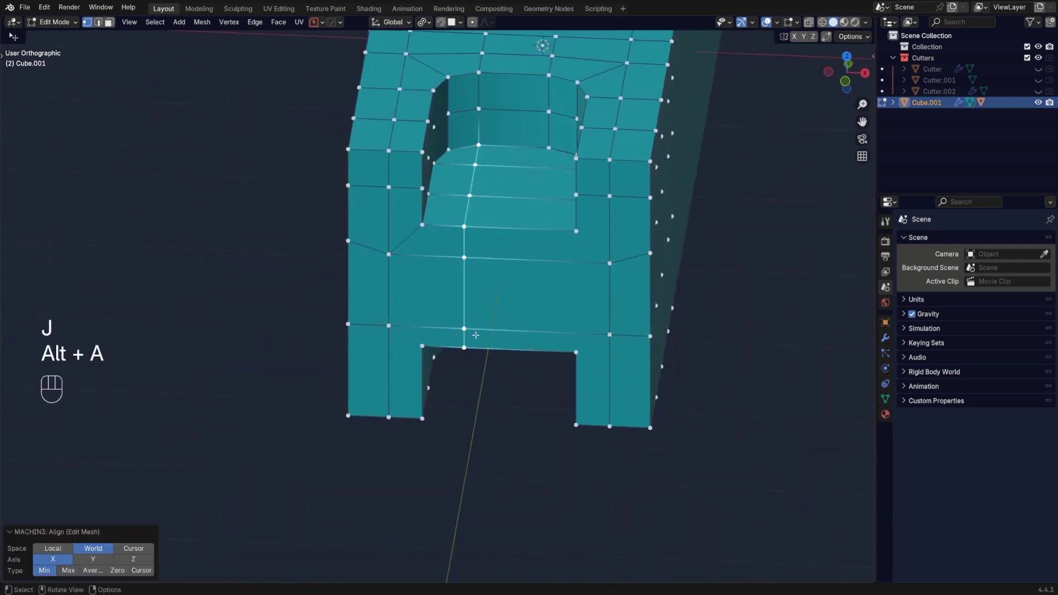
{"action": "key", "text": "alt+x"}
Step: Align the horizontal loop below the upper notch on local Z with Min, and symmetrize the mesh across Z from + to -
{"action": "middle_click_drag", "start_coordinate": [475, 335], "coordinate": [441, 309]}
{"action": "left_click", "coordinate": [388, 260], "text": "alt"}
{"action": "key", "text": "alt+a"}
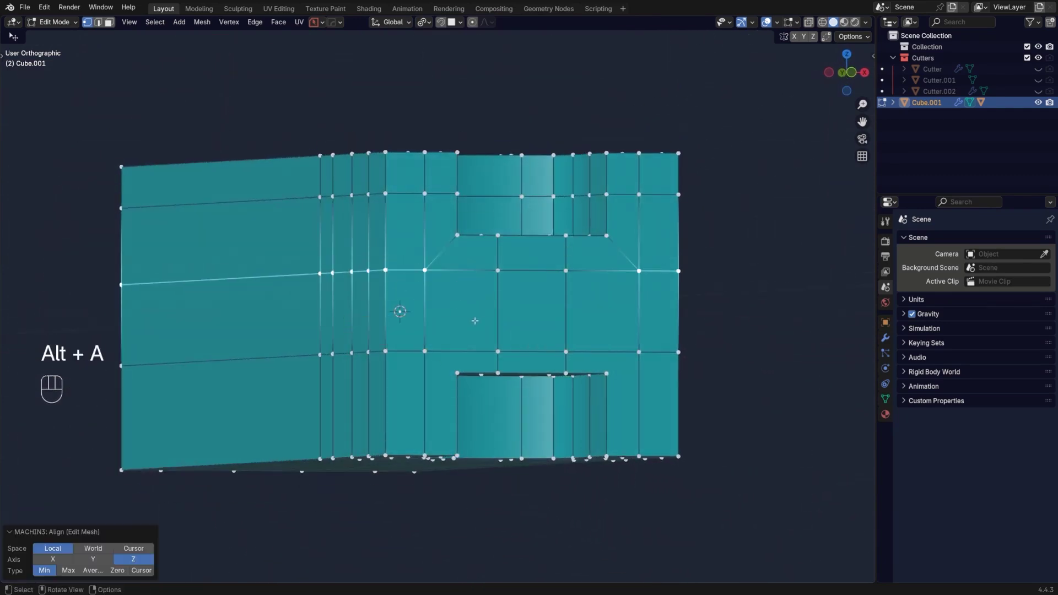
{"action": "left_click", "coordinate": [500, 333]}
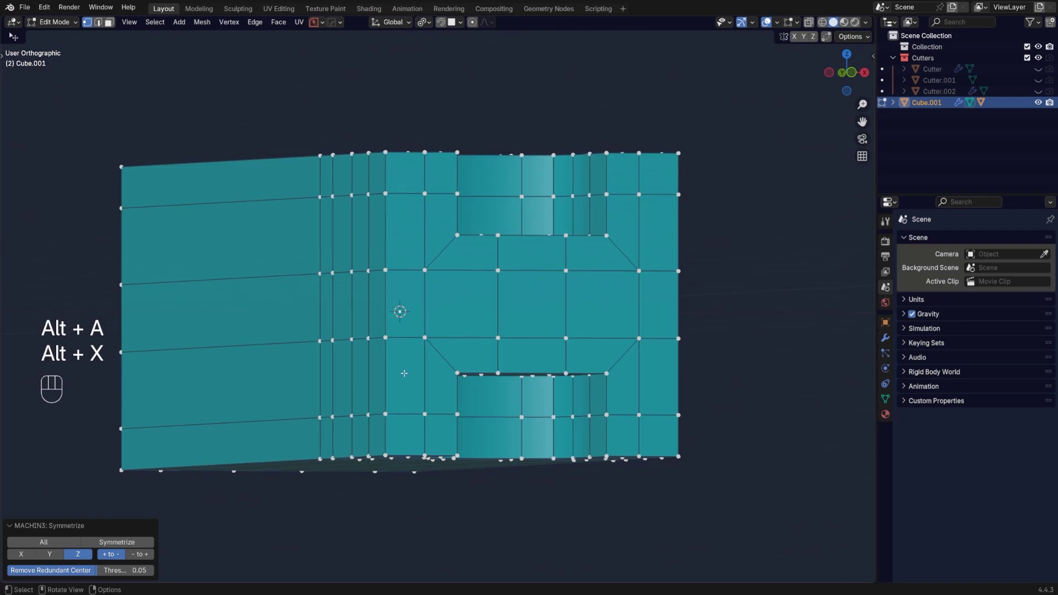
Step: Examine the block's edge flow from several sides in perspective view
{"action": "middle_click_drag", "start_coordinate": [490, 342], "coordinate": [526, 336]}
{"action": "key", "text": "KP_5"}
{"action": "middle_click_drag", "start_coordinate": [427, 296], "coordinate": [419, 301], "text": "shift"}
{"action": "key", "text": "Tab"}
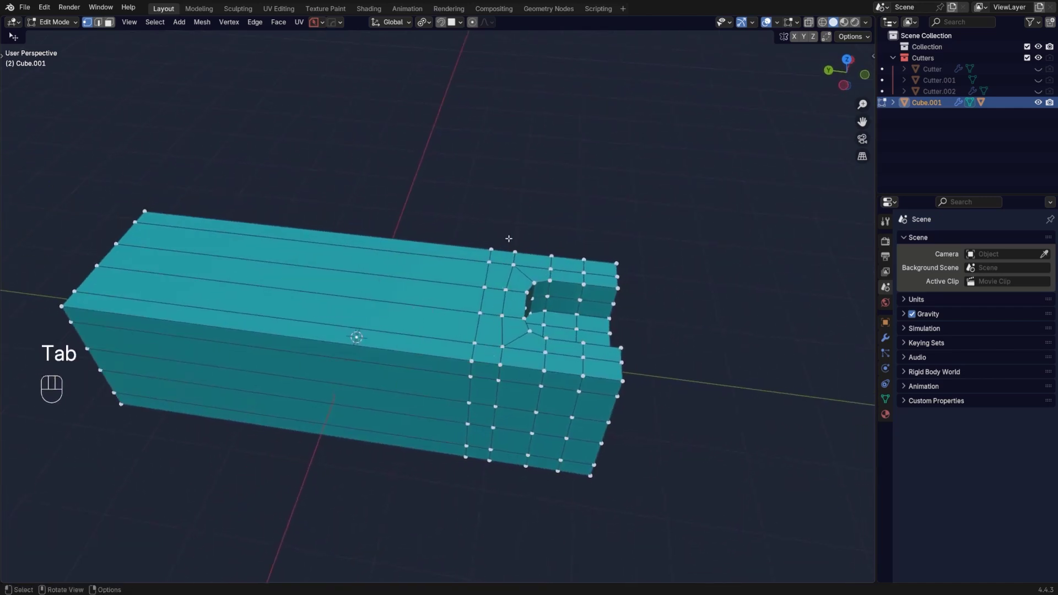
{"action": "middle_click_drag", "start_coordinate": [449, 270], "coordinate": [473, 284]}
{"action": "key", "text": "Tab"}
{"action": "scroll", "coordinate": [437, 307], "scroll_direction": "down", "scroll_amount": 2}
{"action": "middle_click_drag", "start_coordinate": [237, 322], "coordinate": [428, 281], "text": "shift"}
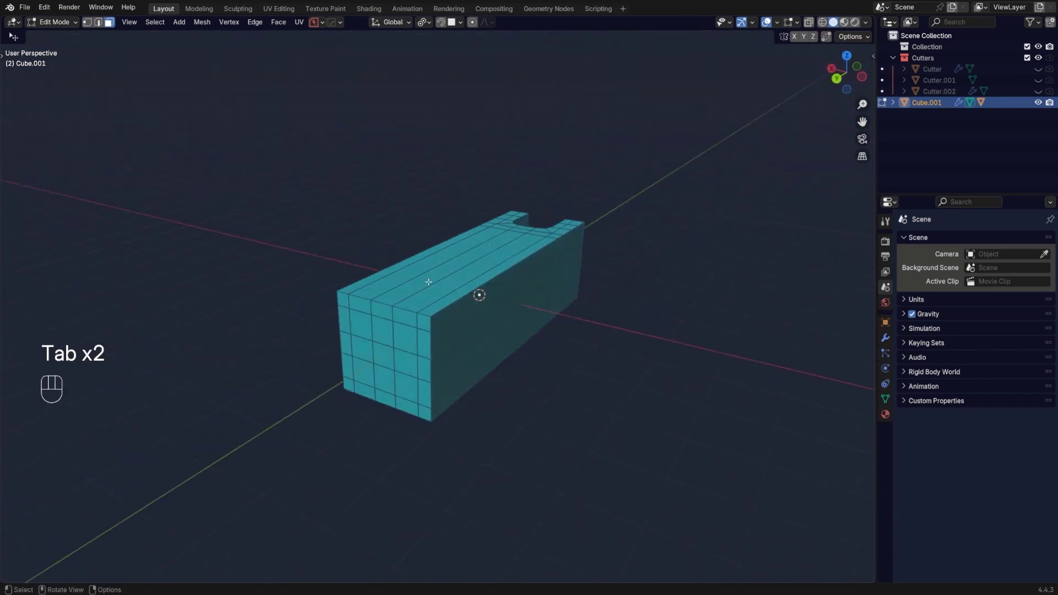
{"action": "middle_click_drag", "start_coordinate": [400, 323], "coordinate": [481, 282]}
{"action": "middle_click_drag", "start_coordinate": [485, 336], "coordinate": [342, 368]}
{"action": "middle_click_drag", "start_coordinate": [380, 355], "coordinate": [457, 352], "text": "shift"}
{"action": "scroll", "coordinate": [495, 353], "scroll_direction": "up", "scroll_amount": 2}
{"action": "middle_click_drag", "start_coordinate": [556, 353], "coordinate": [488, 349]}
Step: Try moving the transverse edge loop behind the notch about 0.296 m along Y
{"action": "left_click", "coordinate": [472, 321]}
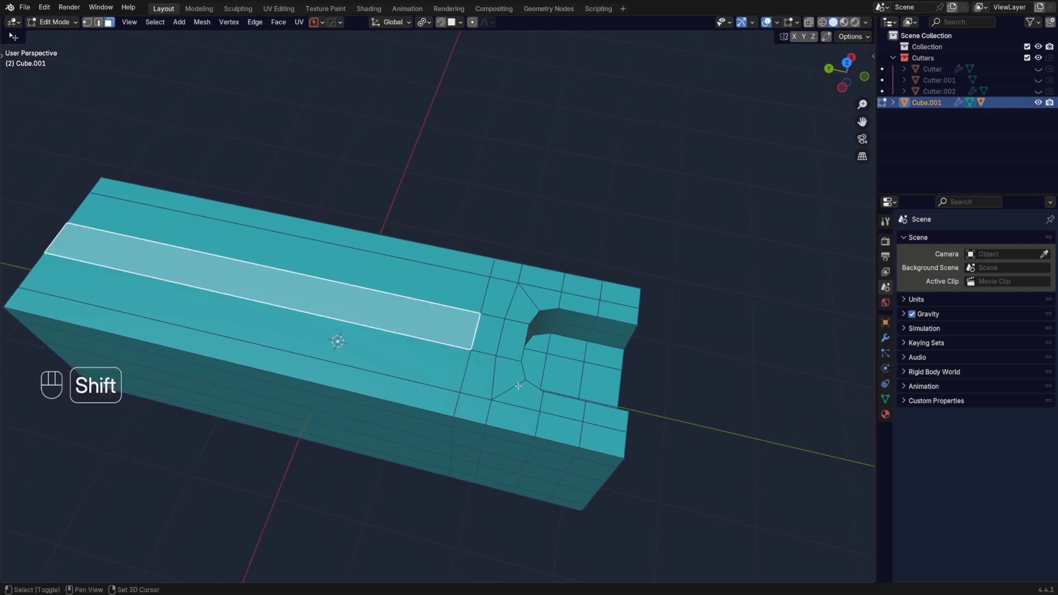
{"action": "key", "text": "Tab"}
{"action": "left_click", "coordinate": [473, 333]}
{"action": "middle_click_drag", "start_coordinate": [517, 346], "coordinate": [492, 356], "text": "shift"}
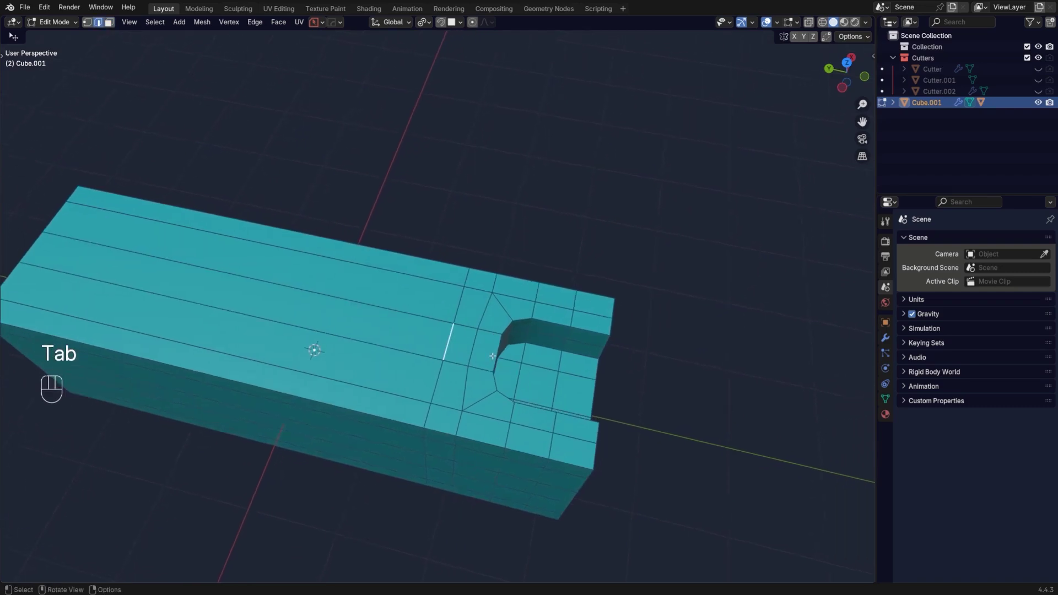
{"action": "left_click", "coordinate": [447, 347], "text": "alt"}
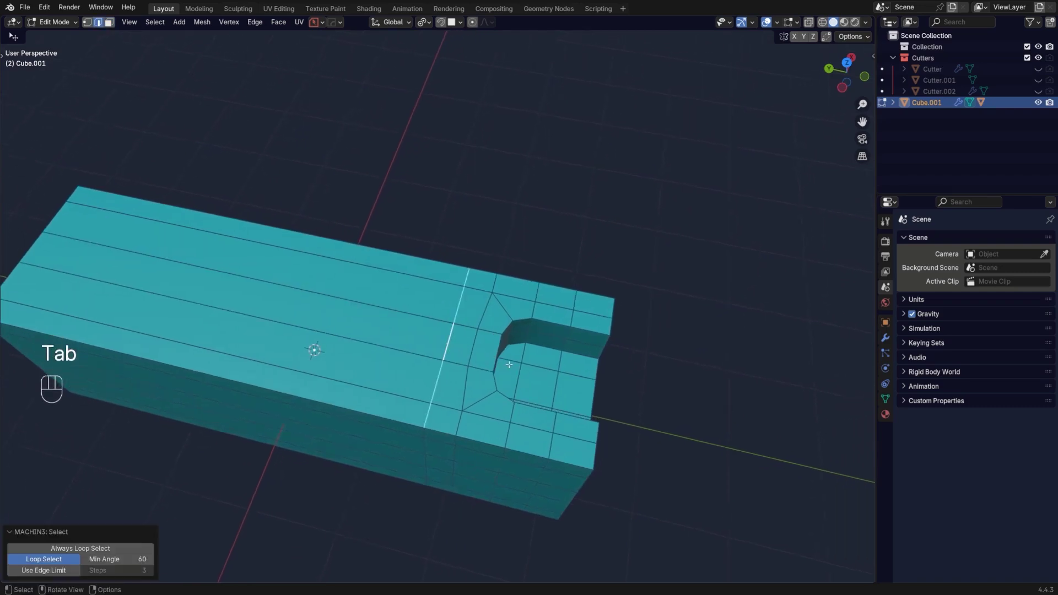
{"action": "left_click", "coordinate": [424, 445], "text": "alt+shift"}
{"action": "middle_click_drag", "start_coordinate": [560, 430], "coordinate": [581, 401]}
{"action": "key", "text": "g"}
{"action": "key", "text": "y"}
{"action": "left_click", "coordinate": [555, 402]}
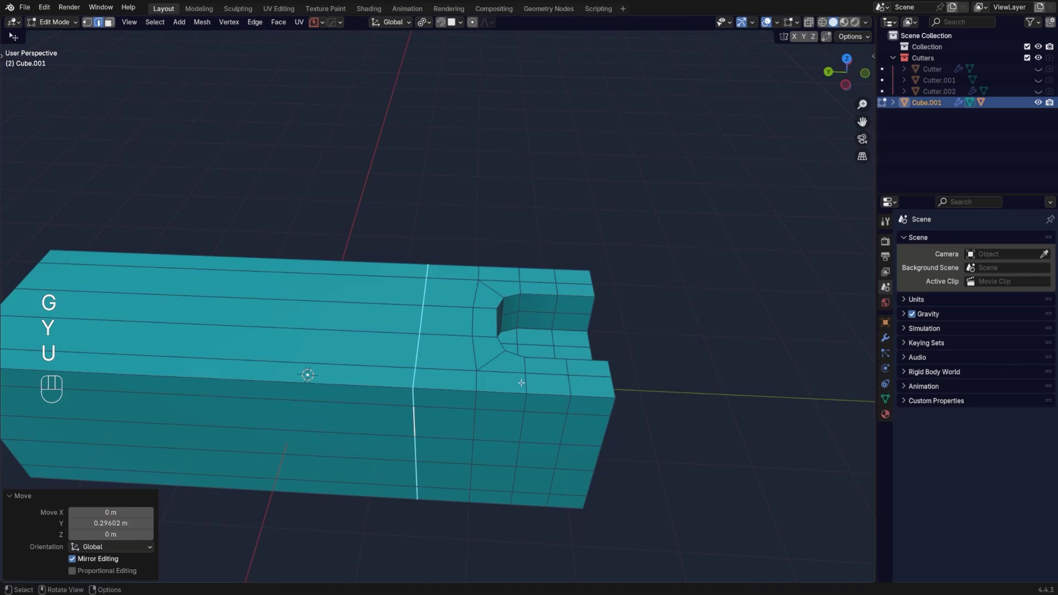
Step: Undo the move of the transverse edge loop and its selection
{"action": "key", "text": "ctrl+z"}
{"action": "key", "text": "ctrl+z"}
{"action": "key", "text": "ctrl+z"}
{"action": "key", "text": "ctrl+z"}
{"action": "key", "text": "ctrl+z"}
{"action": "key", "text": "ctrl+z"}
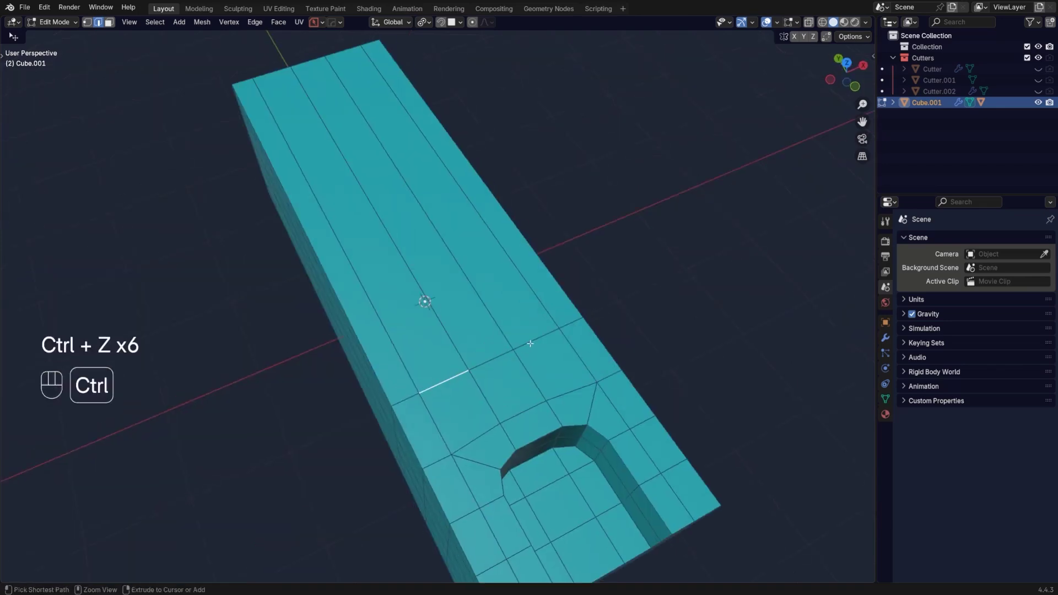
Step: Select the three middle edges of the transverse line behind the notch and move them along Y towards the notch
{"action": "left_click", "coordinate": [550, 367], "text": "ctrl"}
{"action": "middle_click_drag", "start_coordinate": [550, 366], "coordinate": [535, 378]}
{"action": "key", "text": "g"}
{"action": "key", "text": "y"}
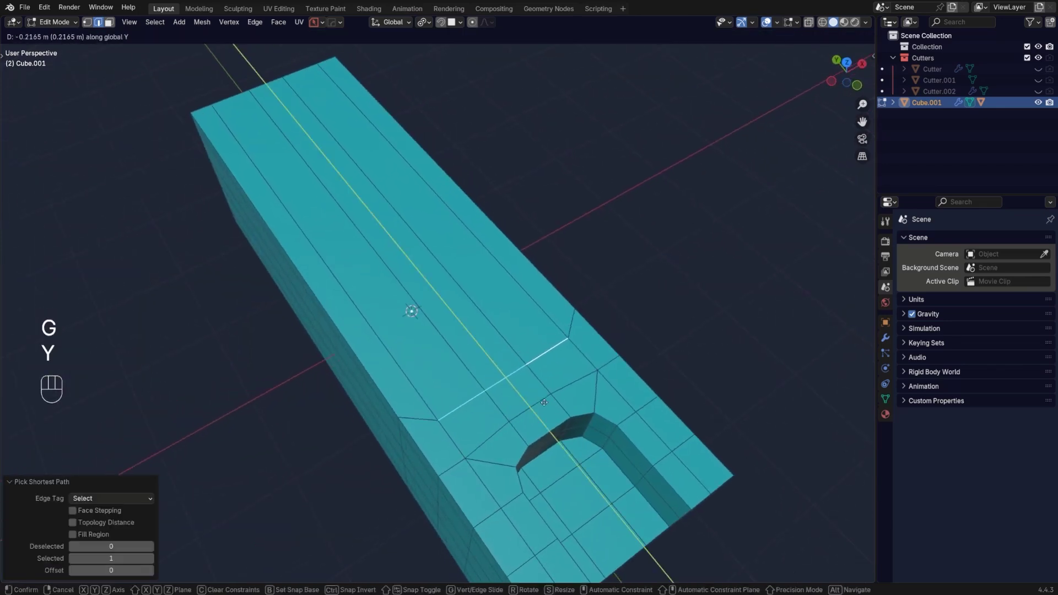
{"action": "left_click", "coordinate": [553, 398]}
Step: Connect the two outer end vertices of the transverse line with a straight cut across the top face
{"action": "key", "text": "Tab"}
{"action": "left_click", "coordinate": [398, 417]}
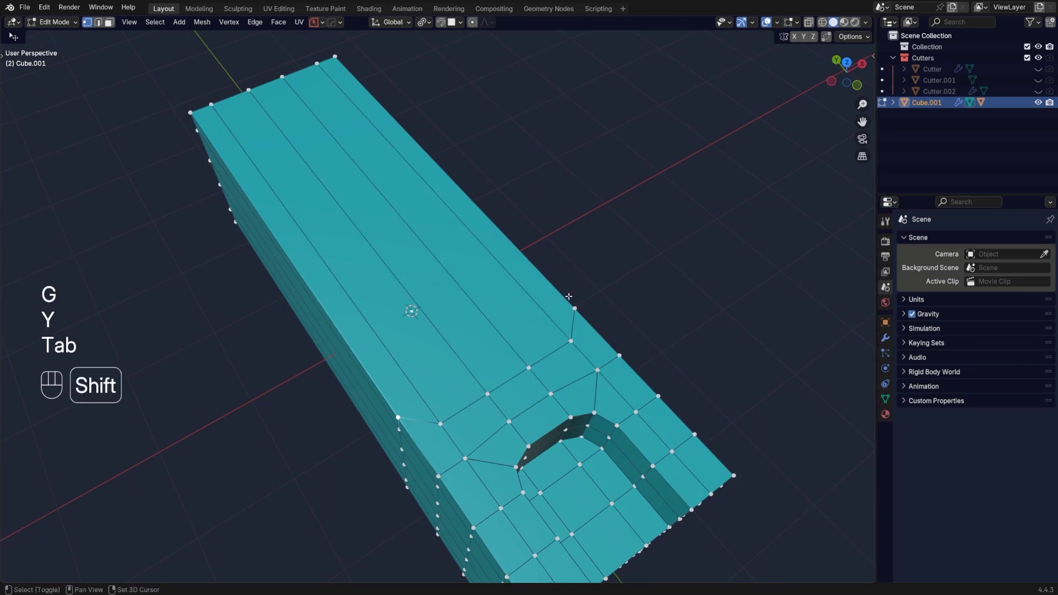
{"action": "key", "text": "j"}
Step: Dissolve the two outer lengthwise edges on the top face behind the new transverse cut
{"action": "middle_click_drag", "start_coordinate": [576, 338], "coordinate": [540, 325]}
{"action": "scroll", "coordinate": [496, 336], "scroll_direction": "up", "scroll_amount": 1}
{"action": "middle_click_drag", "start_coordinate": [468, 352], "coordinate": [462, 295], "text": "shift"}
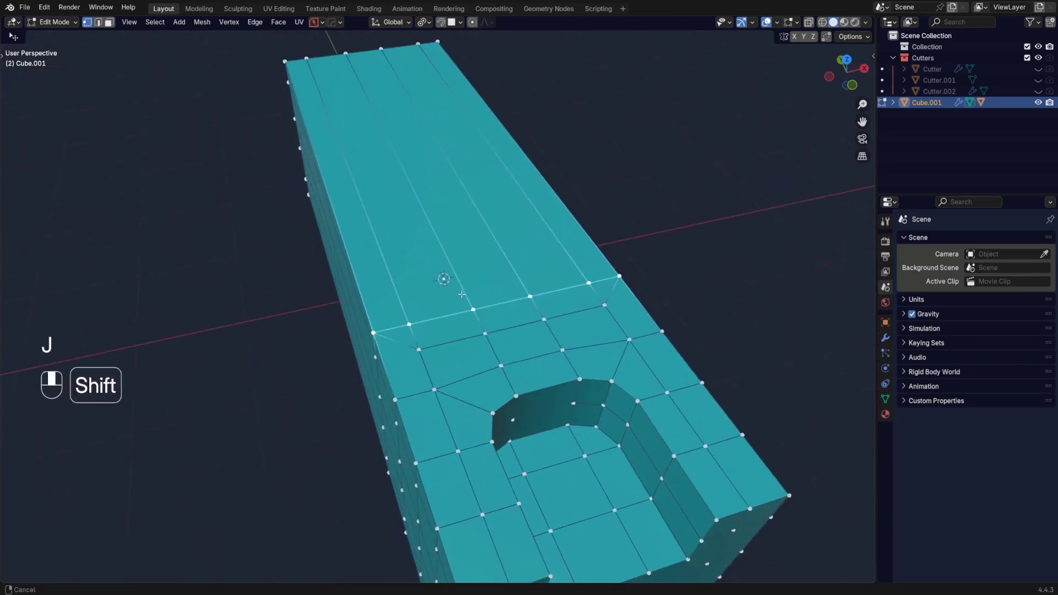
{"action": "scroll", "coordinate": [441, 298], "scroll_direction": "up", "scroll_amount": 2}
{"action": "key", "text": "Tab"}
{"action": "scroll", "coordinate": [410, 323], "scroll_direction": "down", "scroll_amount": 1}
{"action": "middle_click_drag", "start_coordinate": [430, 330], "coordinate": [404, 332]}
{"action": "left_click", "coordinate": [397, 310]}
{"action": "key", "text": "ctrl+x"}
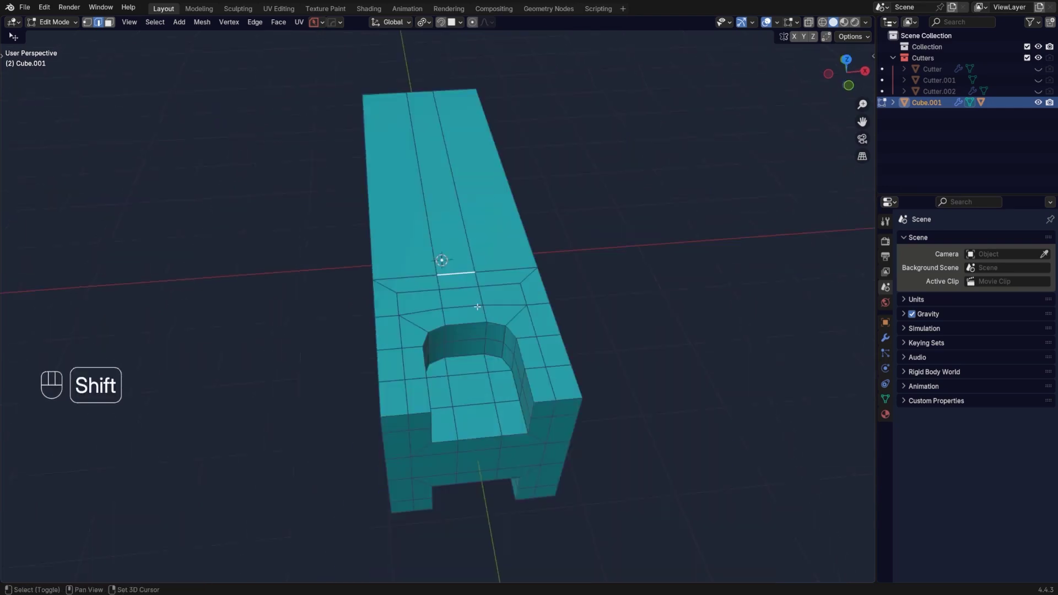
Step: Symmetrize the mesh across X from + to -, keeping an edge line down the block's centre
{"action": "middle_click_drag", "start_coordinate": [477, 305], "coordinate": [450, 290], "text": "shift"}
{"action": "scroll", "coordinate": [440, 285], "scroll_direction": "up", "scroll_amount": 1}
{"action": "key", "text": "alt+x"}
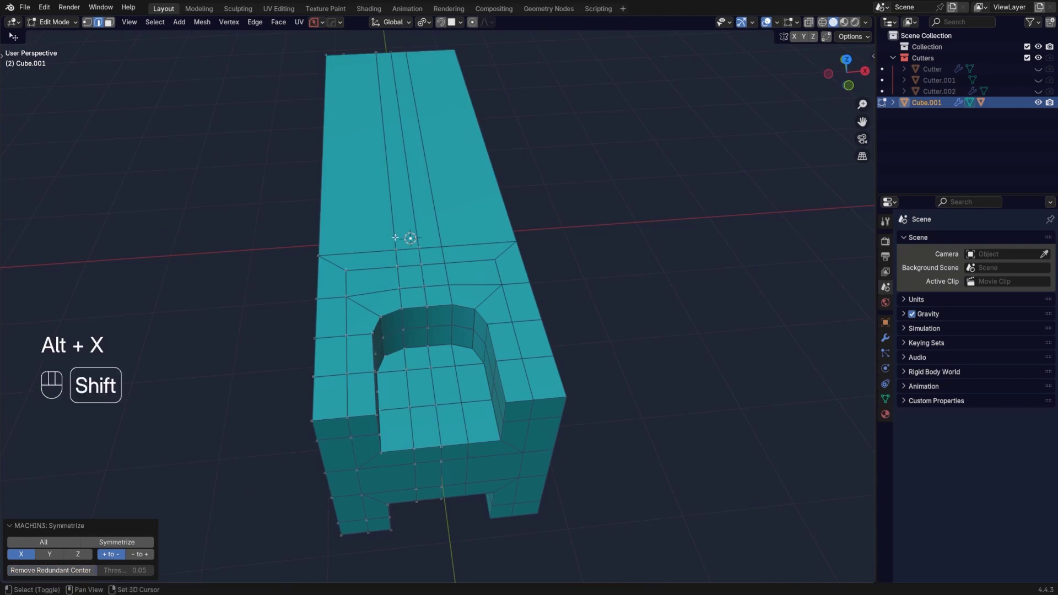
Step: Merge the three middle vertices of the transverse cut behind the notch into one centre vertex
{"action": "middle_click_drag", "start_coordinate": [395, 237], "coordinate": [439, 382]}
{"action": "scroll", "coordinate": [423, 286], "scroll_direction": "up", "scroll_amount": 2}
{"action": "key", "text": "Tab"}
{"action": "left_click", "coordinate": [385, 289]}
{"action": "left_click", "coordinate": [390, 294]}
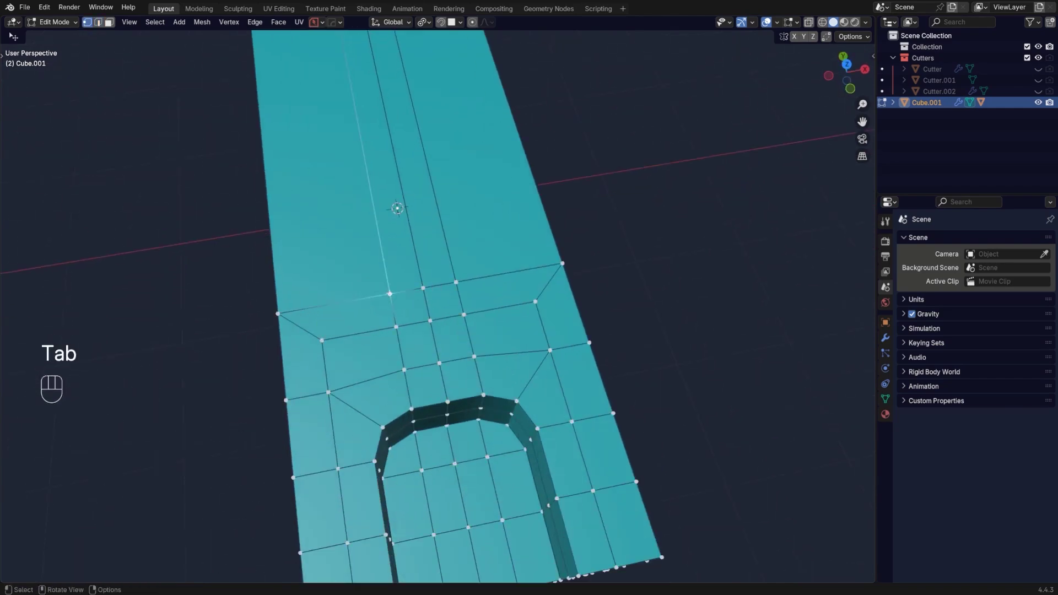
{"action": "left_click", "coordinate": [451, 283], "text": "ctrl"}
{"action": "key", "text": "shift+1"}
Step: Dissolve the two lengthwise edges flanking the centre line on the long part of the top face
{"action": "middle_click_drag", "start_coordinate": [411, 319], "coordinate": [527, 301]}
{"action": "scroll", "coordinate": [398, 293], "scroll_direction": "down", "scroll_amount": 3}
{"action": "key", "text": "Tab"}
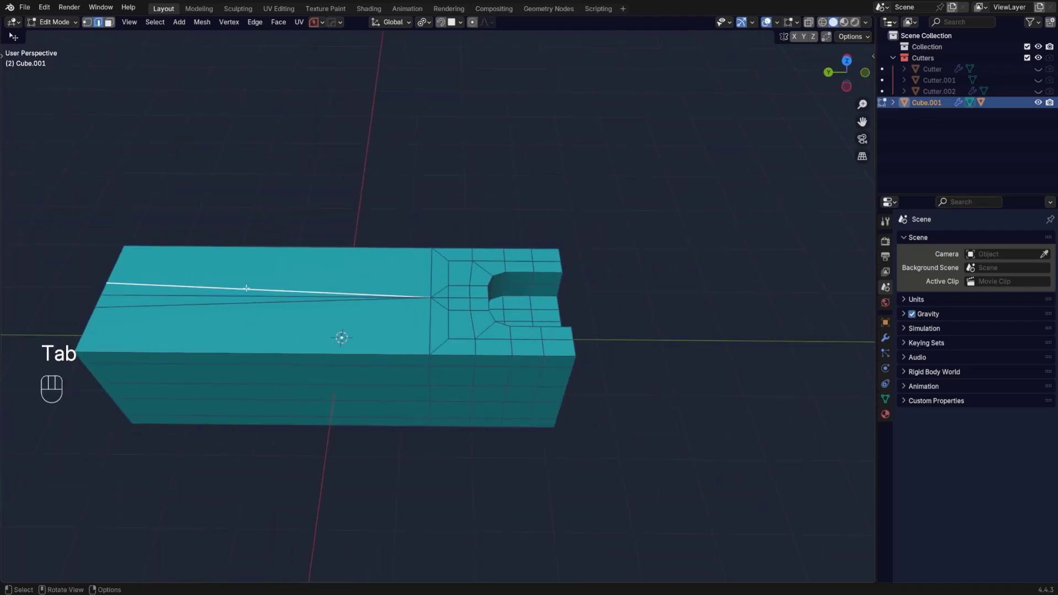
{"action": "key", "text": "ctrl+x"}
Step: Dissolve the short centre edge between the merged vertex and the next row towards the notch
{"action": "scroll", "coordinate": [464, 309], "scroll_direction": "up", "scroll_amount": 5}
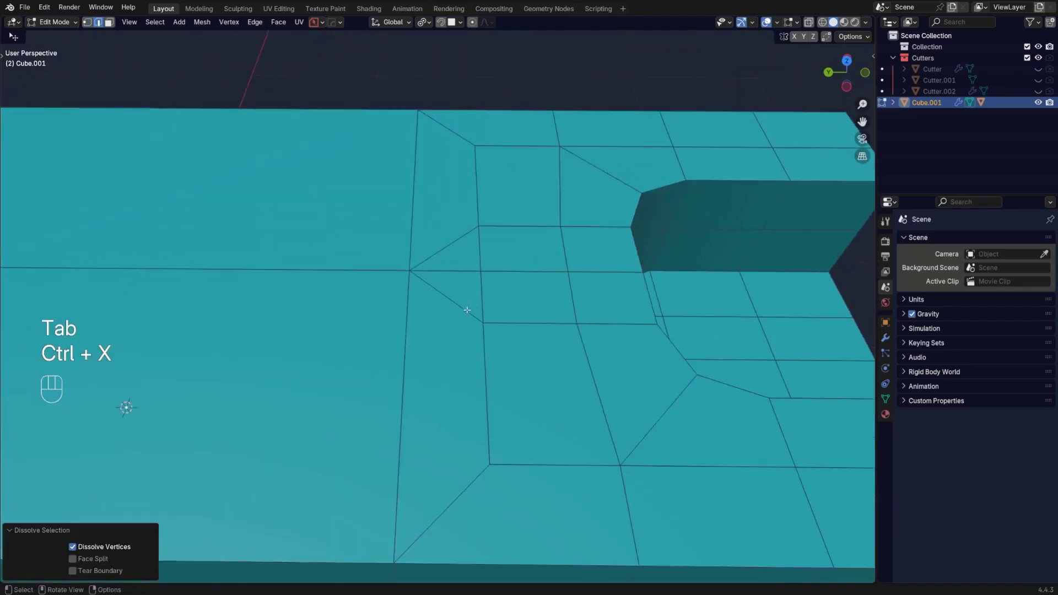
{"action": "left_click", "coordinate": [478, 312]}
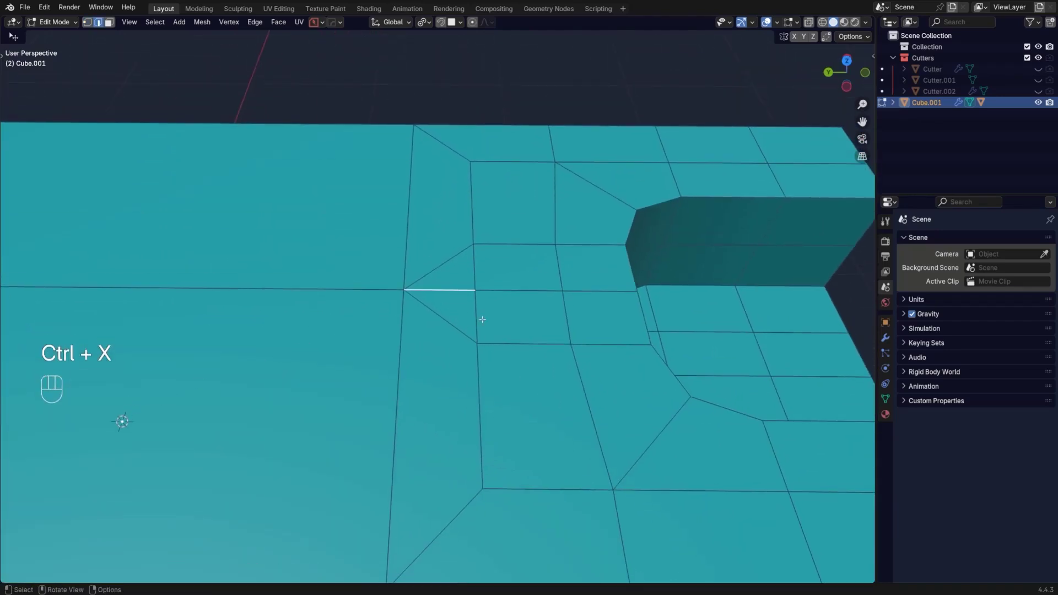
{"action": "key", "text": "ctrl+x"}
Step: Move the centre vertex in front of the merged vertex along Y towards the notch to form a diamond-shaped quad
{"action": "key", "text": "Tab"}
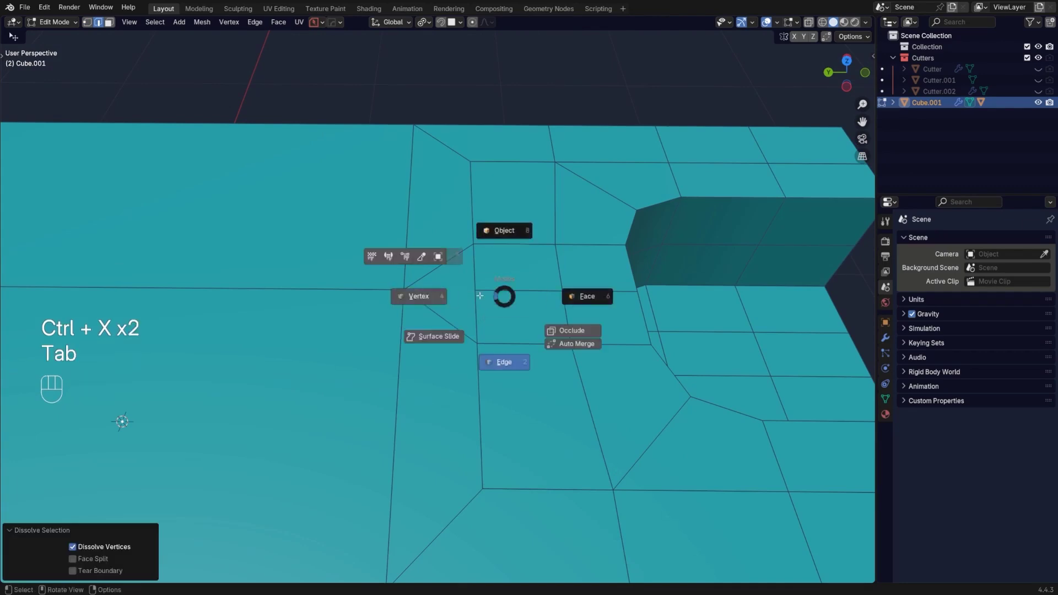
{"action": "left_click", "coordinate": [495, 306]}
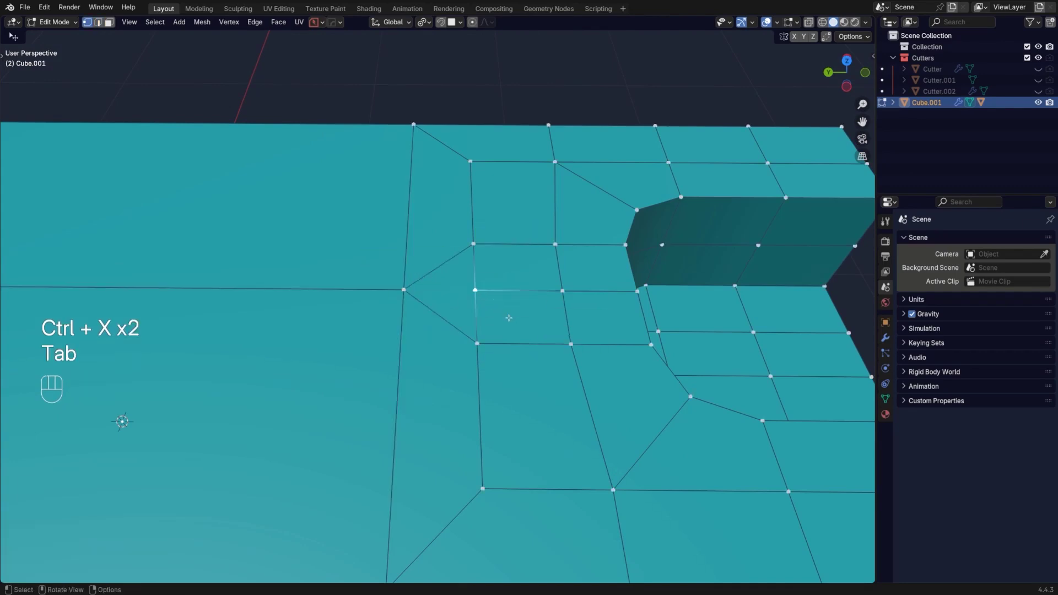
{"action": "key", "text": "g"}
{"action": "key", "text": "y"}
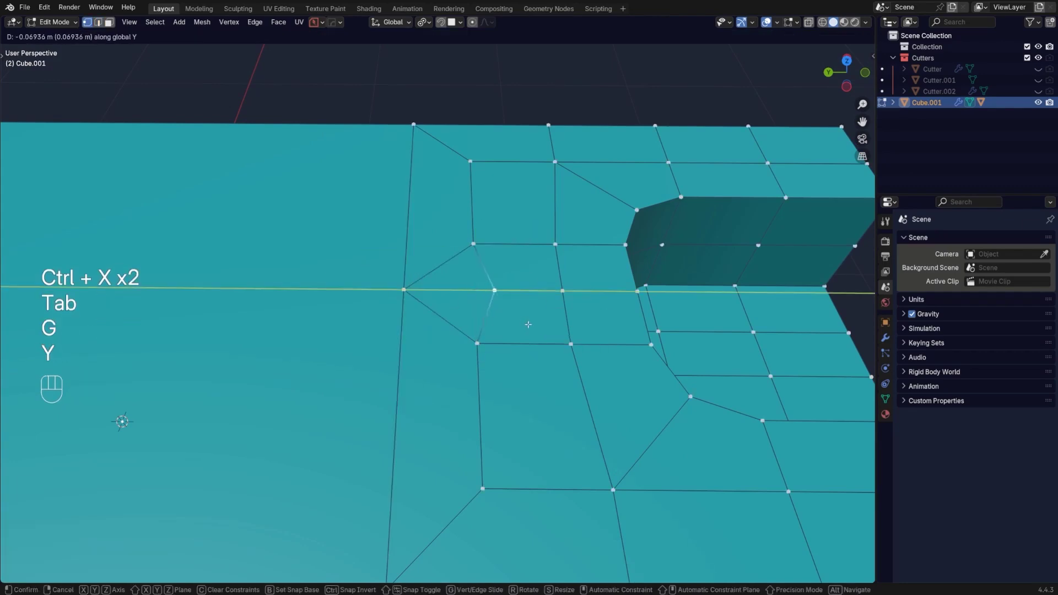
{"action": "left_click", "coordinate": [527, 325]}
Step: Symmetrize the mesh across Z, keeping an edge line along the middle of the block's sides
{"action": "scroll", "coordinate": [528, 325], "scroll_direction": "down", "scroll_amount": 2}
{"action": "key", "text": "Tab"}
{"action": "left_click", "coordinate": [522, 276]}
{"action": "scroll", "coordinate": [521, 276], "scroll_direction": "down", "scroll_amount": 3}
{"action": "key", "text": "Tab"}
{"action": "left_click", "coordinate": [338, 326]}
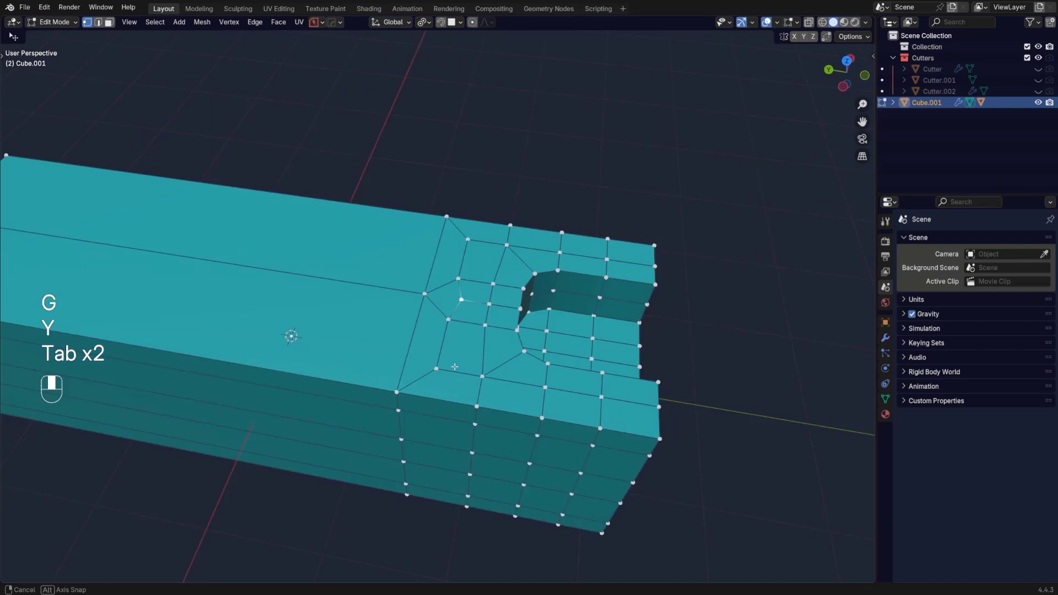
{"action": "middle_click_drag", "start_coordinate": [454, 366], "coordinate": [539, 339]}
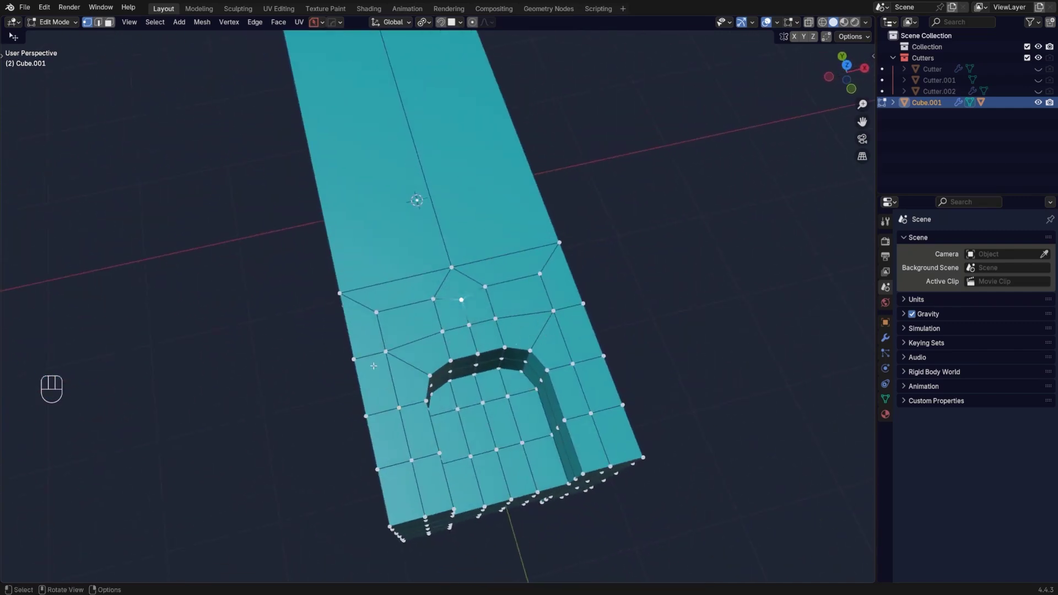
{"action": "scroll", "coordinate": [466, 191], "scroll_direction": "down", "scroll_amount": 2}
{"action": "middle_click_drag", "start_coordinate": [441, 298], "coordinate": [519, 180]}
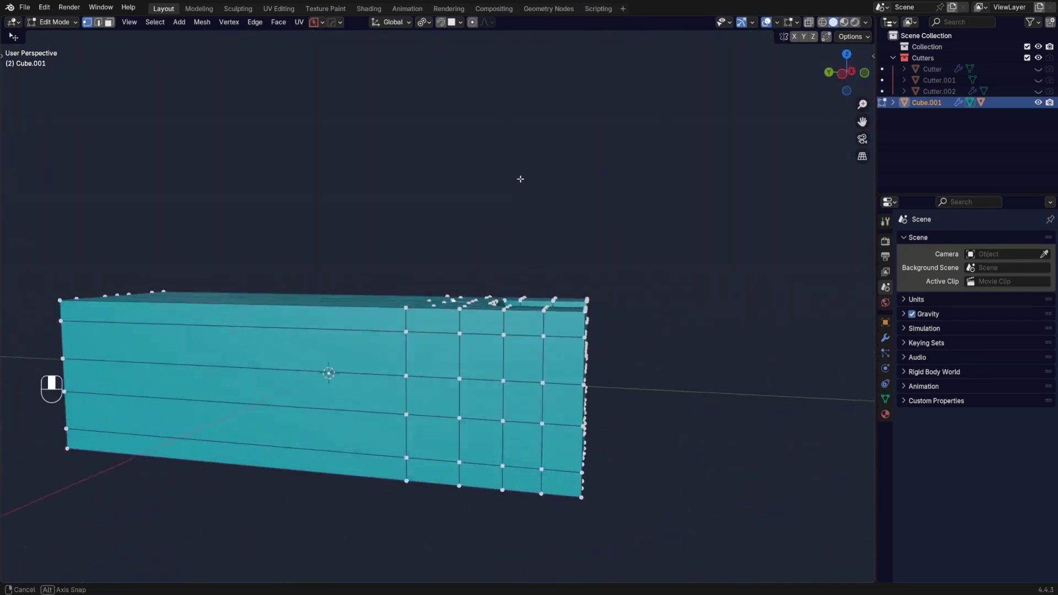
{"action": "key", "text": "alt+x"}
Step: Merge the three middle vertices of the side face's second row back from the notched end at their centre
{"action": "mouse_move", "coordinate": [468, 325]}
{"action": "middle_mouse_down"}
{"action": "mouse_move", "coordinate": [457, 280]}
{"action": "mouse_move", "coordinate": [446, 388]}
{"action": "mouse_move", "coordinate": [519, 333]}
{"action": "mouse_move", "coordinate": [472, 313]}
{"action": "middle_mouse_up"}
{"action": "left_click", "coordinate": [543, 409], "text": "ctrl"}
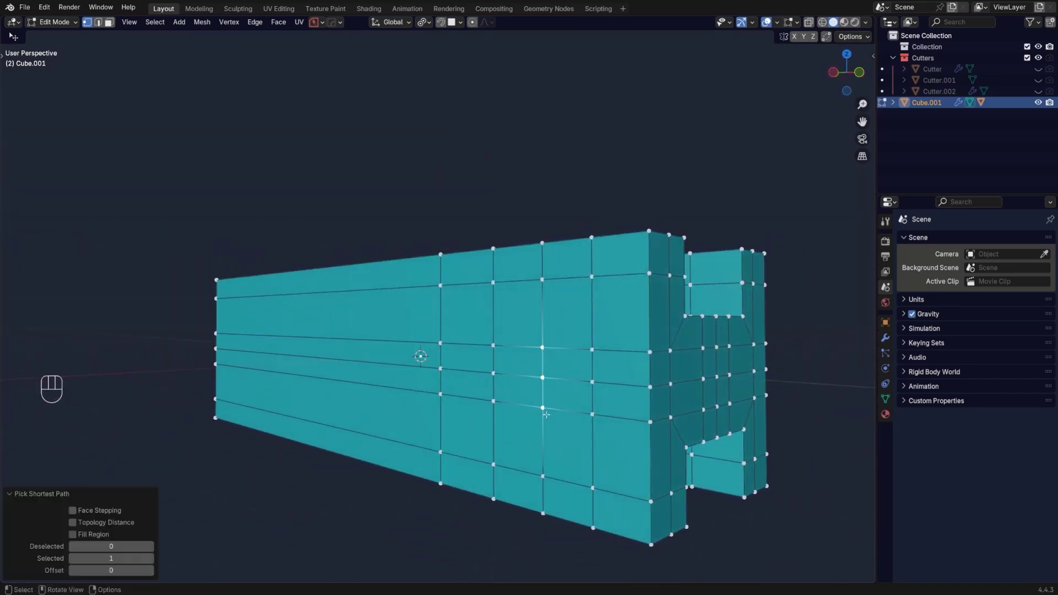
{"action": "key", "text": "shift+1"}
{"action": "middle_click_drag", "start_coordinate": [537, 380], "coordinate": [491, 358]}
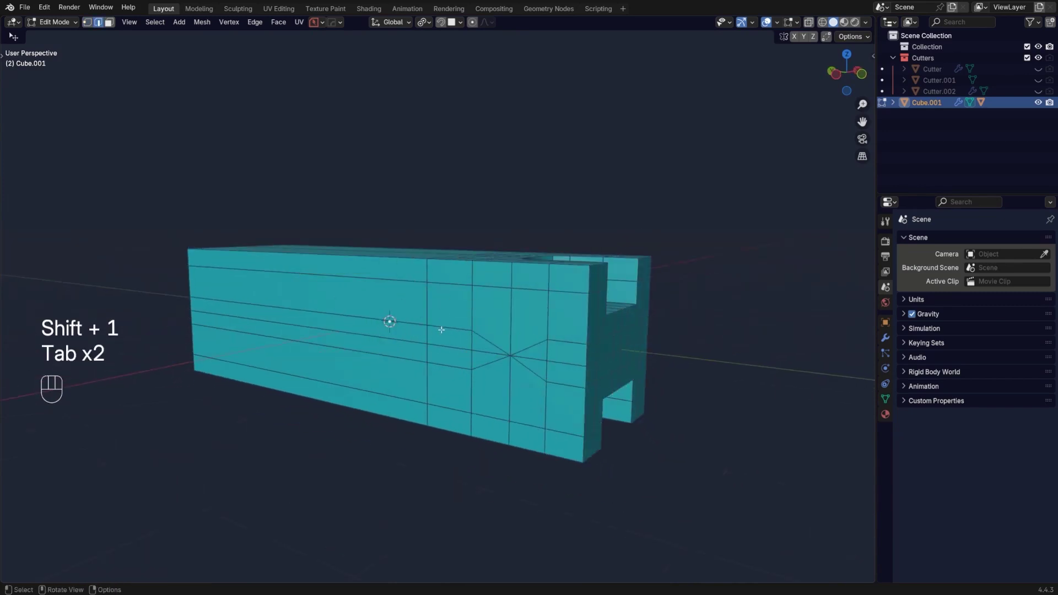
Step: Dissolve the two lengthwise edge runs flanking the side face's centre line, from the far end up to the merged vertex
{"action": "left_click", "coordinate": [389, 321], "text": "ctrl"}
{"action": "left_click", "coordinate": [398, 356], "text": "shift"}
{"action": "left_click", "coordinate": [452, 368], "text": "ctrl"}
{"action": "key", "text": "ctrl+x"}
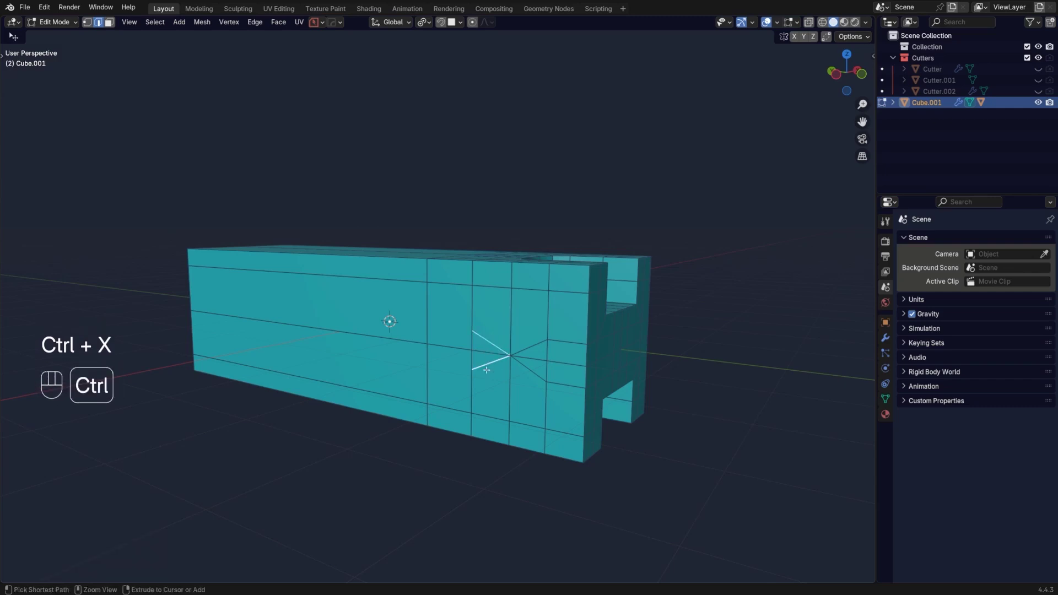
{"action": "key", "text": "ctrl+z"}
Step: Dissolve the short centre edge between the merged vertex and the notched end's row, and slide that row's centre vertex towards the end, factor 0.183
{"action": "scroll", "coordinate": [521, 377], "scroll_direction": "up", "scroll_amount": 2}
{"action": "middle_click_drag", "start_coordinate": [495, 373], "coordinate": [536, 422]}
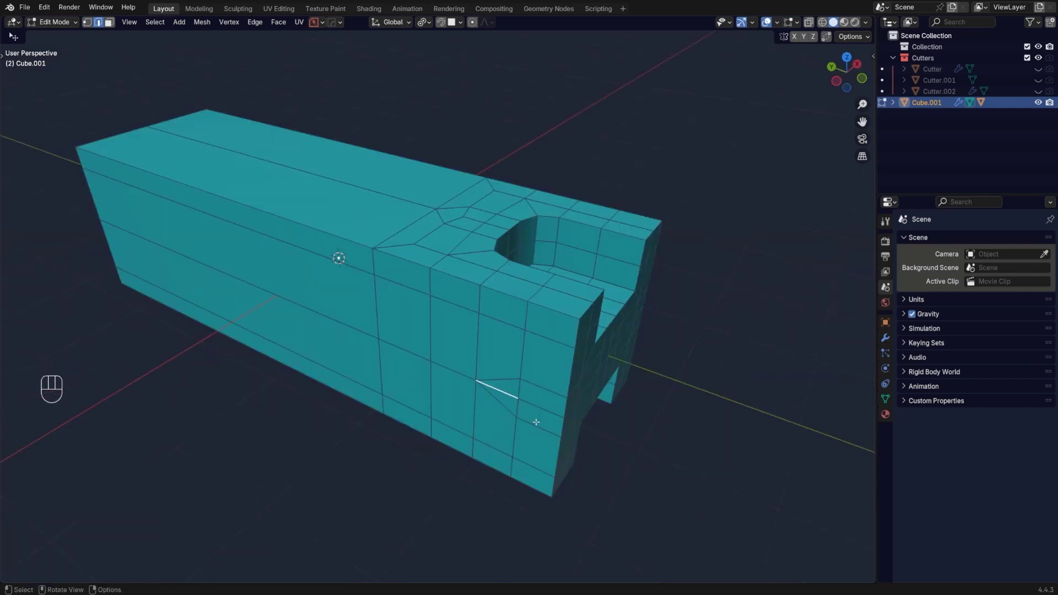
{"action": "left_click", "coordinate": [509, 403]}
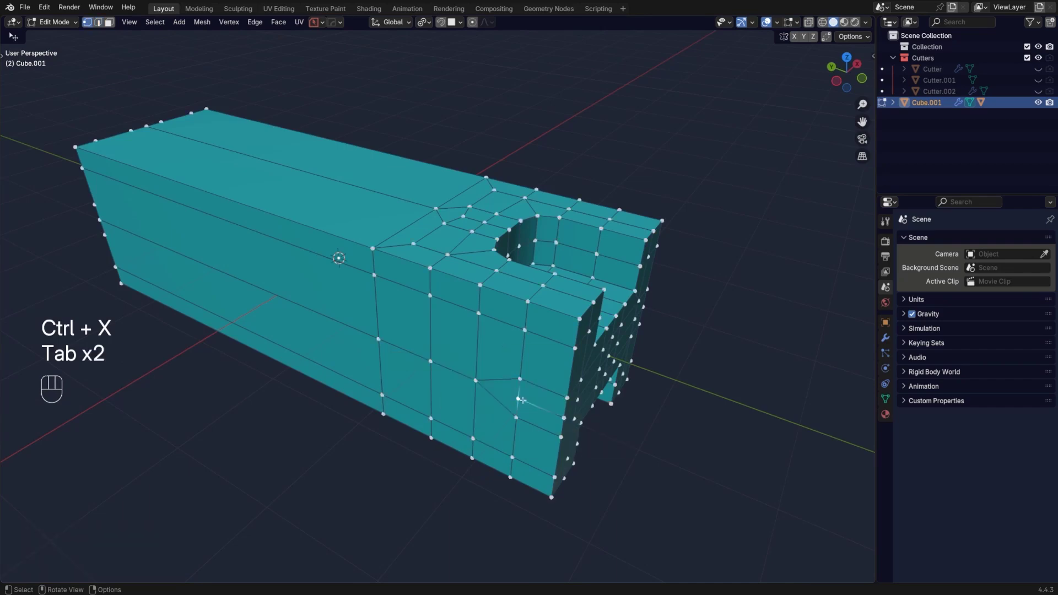
{"action": "key", "text": "g"}
{"action": "key", "text": "g"}
{"action": "left_click", "coordinate": [526, 402]}
Step: Symmetrize the mesh across X to carry the reworked side topology over to the opposite side
{"action": "scroll", "coordinate": [546, 411], "scroll_direction": "down", "scroll_amount": 2}
{"action": "middle_click_drag", "start_coordinate": [546, 411], "coordinate": [468, 405]}
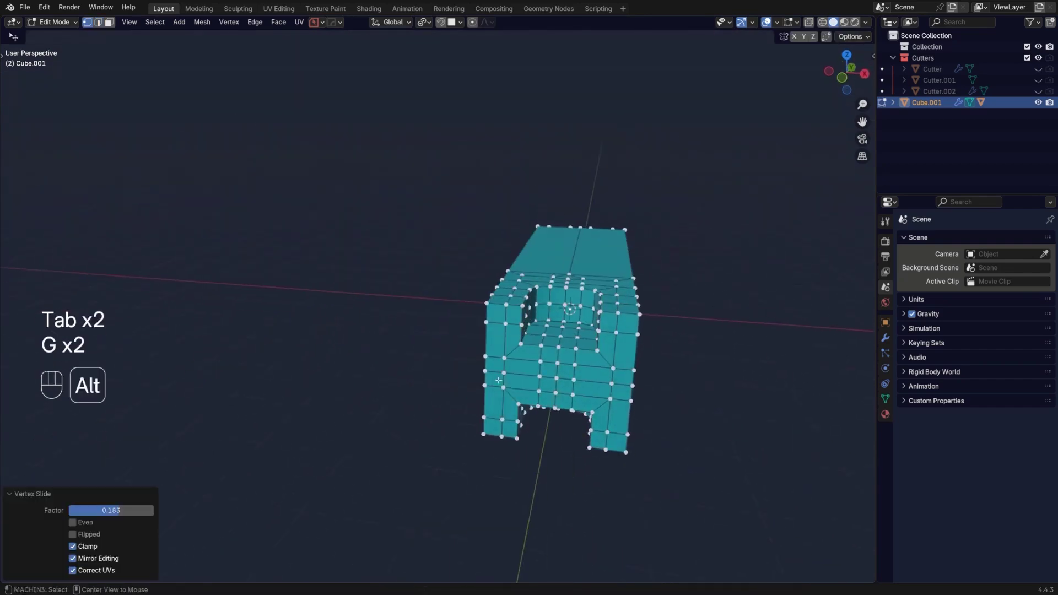
{"action": "key", "text": "alt+x"}
Step: Merge the three inner vertices of the row where the side face's long plain part begins at their centre
{"action": "middle_click_drag", "start_coordinate": [535, 379], "coordinate": [436, 327]}
{"action": "left_click", "coordinate": [422, 449], "text": "ctrl"}
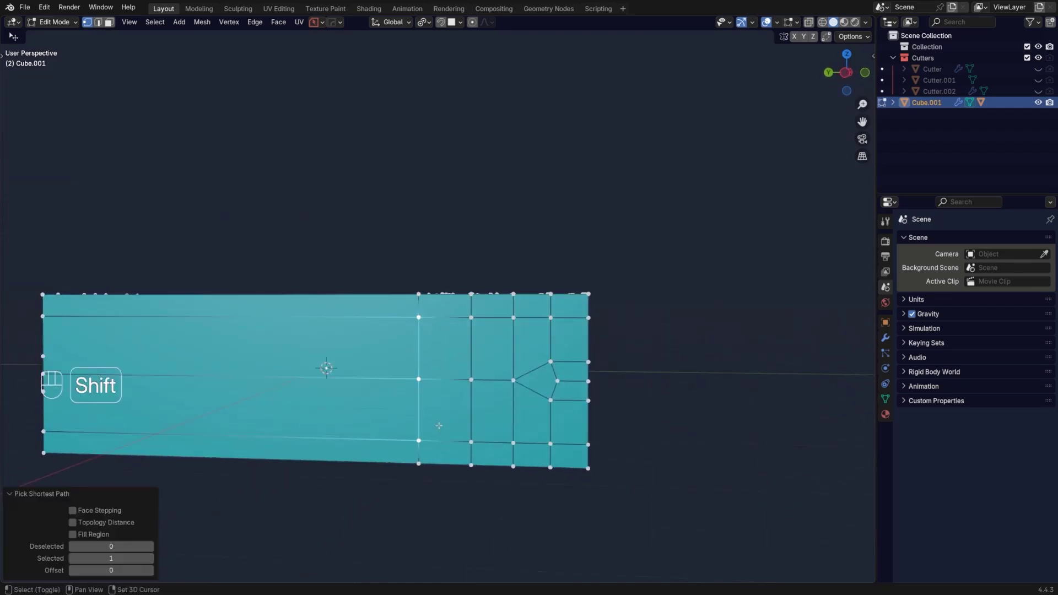
{"action": "key", "text": "shift+1"}
{"action": "middle_click_drag", "start_coordinate": [439, 425], "coordinate": [524, 391], "text": "shift"}
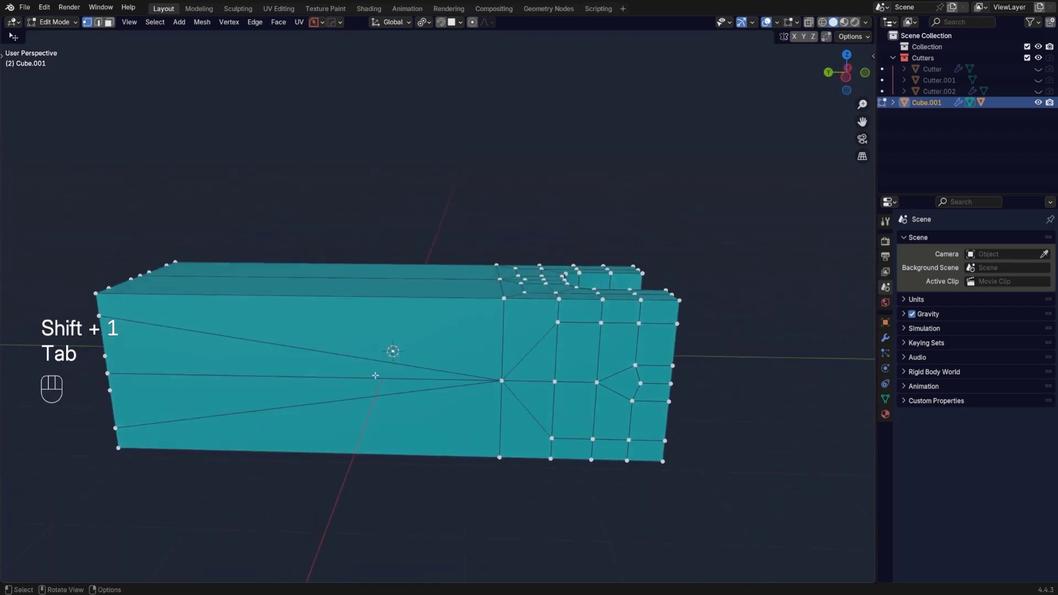
Step: Dissolve the lengthwise edges flanking the side face's centre on the long part, plus the centre line up to the next row past the merged vertex
{"action": "key", "text": "ctrl+x"}
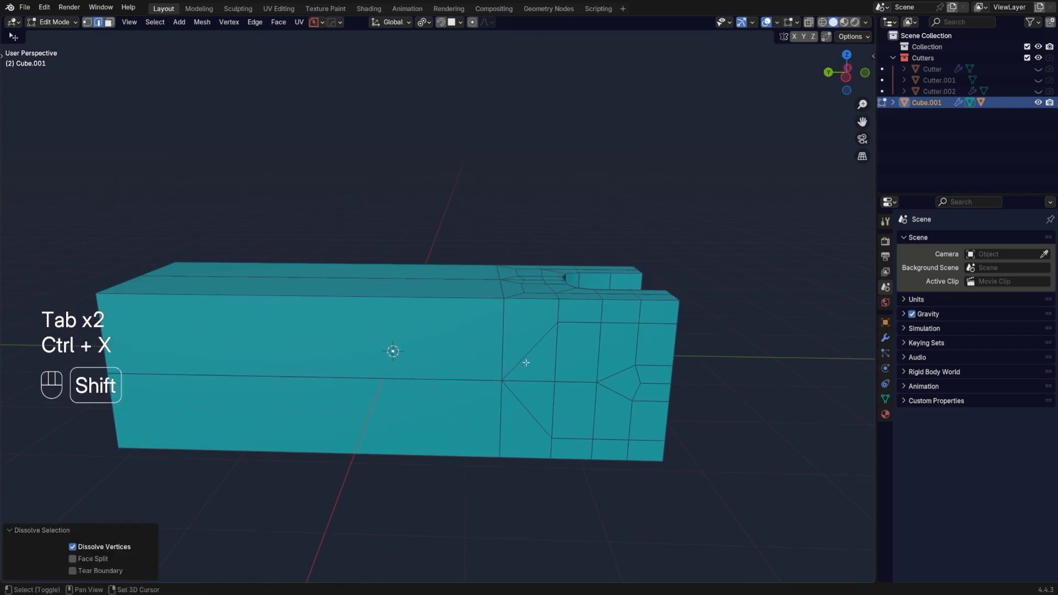
{"action": "middle_click_drag", "start_coordinate": [524, 361], "coordinate": [491, 375], "text": "shift"}
{"action": "scroll", "coordinate": [491, 375], "scroll_direction": "up", "scroll_amount": 1}
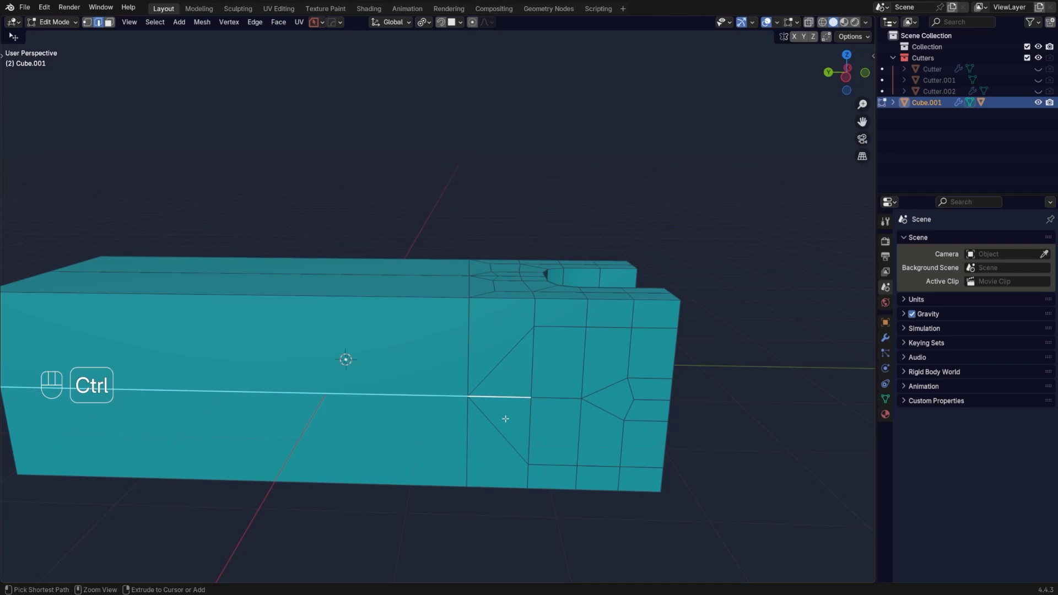
{"action": "key", "text": "ctrl+x"}
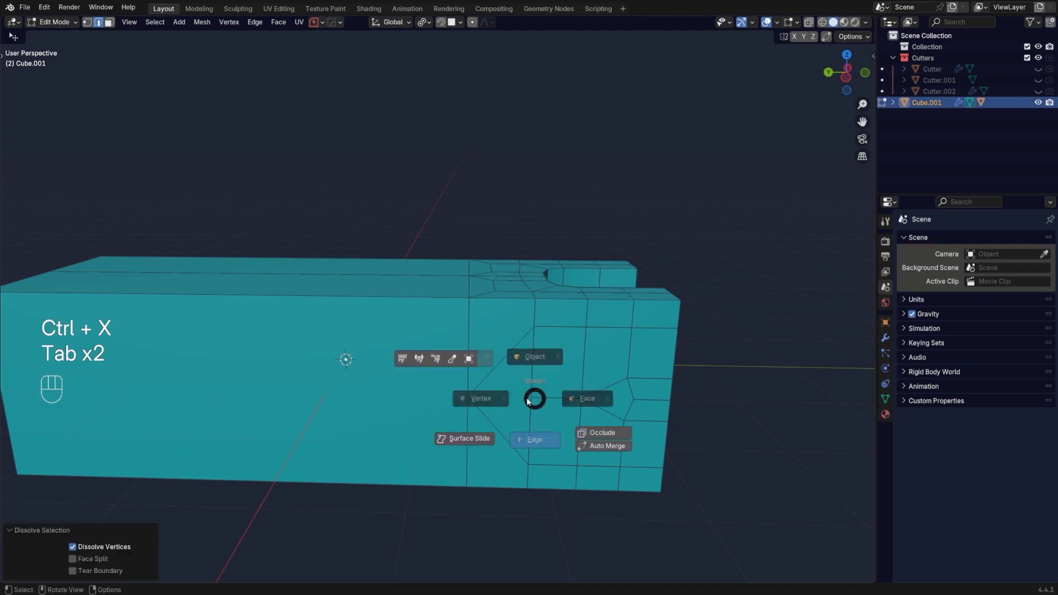
Step: Move the centre vertex in front of the merged vertex along Y by about -0.161 m towards the notched end
{"action": "left_click", "coordinate": [528, 401]}
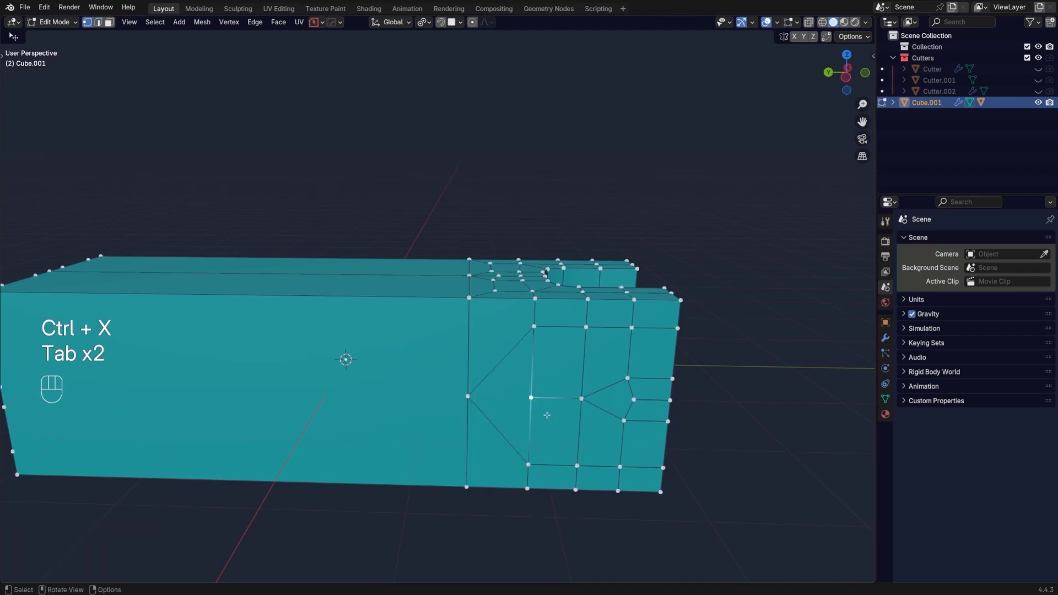
{"action": "key", "text": "g"}
{"action": "key", "text": "y"}
{"action": "left_click", "coordinate": [546, 414]}
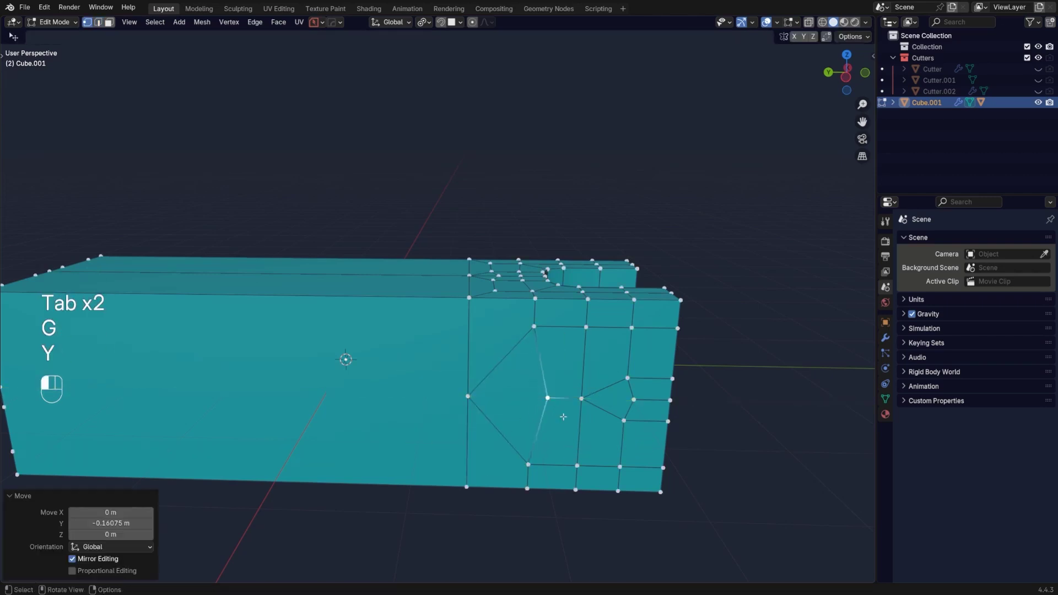
Step: Symmetrize the mesh across X with the moved centre vertex and check the shape in Object Mode
{"action": "scroll", "coordinate": [547, 414], "scroll_direction": "down", "scroll_amount": 4}
{"action": "key", "text": "alt+x"}
{"action": "middle_click_drag", "start_coordinate": [546, 414], "coordinate": [645, 385]}
{"action": "key", "text": "Tab"}
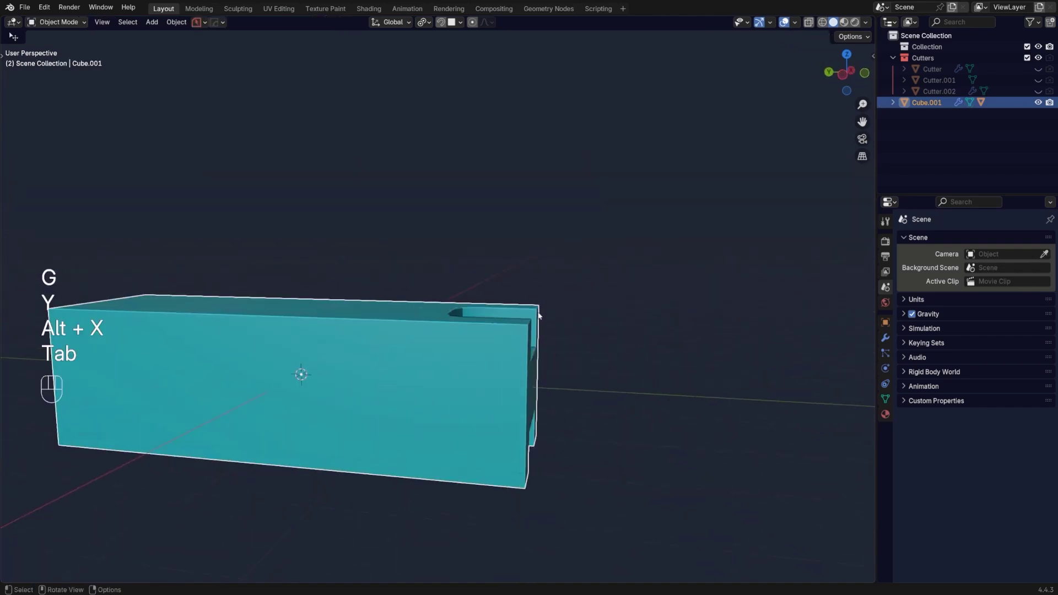
Step: Connect the far end's middle vertex to the merged vertex with a lengthwise centre edge on the side face, and symmetrize across X
{"action": "key", "text": "Tab"}
{"action": "middle_click_drag", "start_coordinate": [467, 395], "coordinate": [497, 360]}
{"action": "mouse_move", "coordinate": [484, 310]}
{"action": "middle_mouse_down"}
{"action": "mouse_move", "coordinate": [479, 353]}
{"action": "mouse_move", "coordinate": [477, 314]}
{"action": "middle_mouse_up"}
{"action": "scroll", "coordinate": [393, 430], "scroll_direction": "down", "scroll_amount": 2}
{"action": "middle_click_drag", "start_coordinate": [367, 348], "coordinate": [475, 348], "text": "shift"}
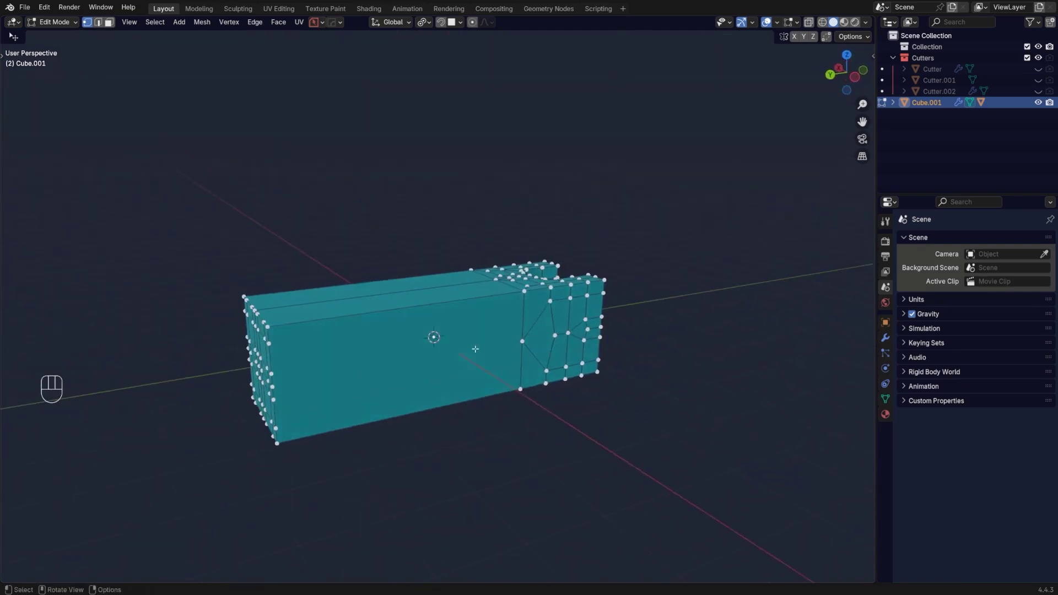
{"action": "middle_click_drag", "start_coordinate": [302, 388], "coordinate": [283, 401]}
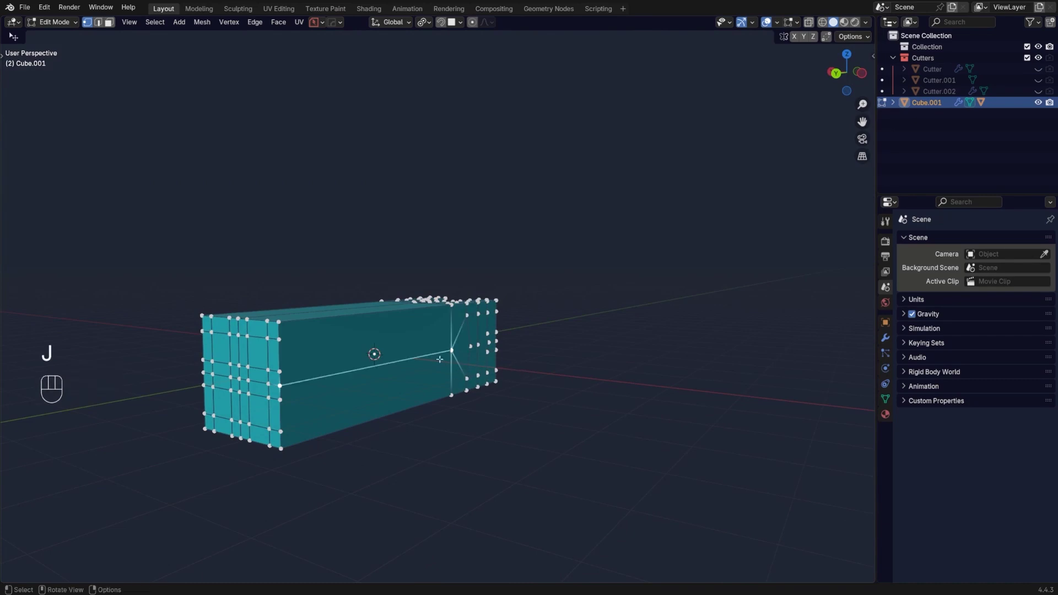
{"action": "middle_click_drag", "start_coordinate": [440, 359], "coordinate": [250, 350]}
{"action": "key", "text": "alt+x"}
{"action": "scroll", "coordinate": [418, 366], "scroll_direction": "up", "scroll_amount": 2}
{"action": "middle_click_drag", "start_coordinate": [484, 336], "coordinate": [165, 295], "text": "shift"}
{"action": "middle_click_drag", "start_coordinate": [350, 325], "coordinate": [520, 401]}
{"action": "middle_click_drag", "start_coordinate": [406, 367], "coordinate": [473, 252]}
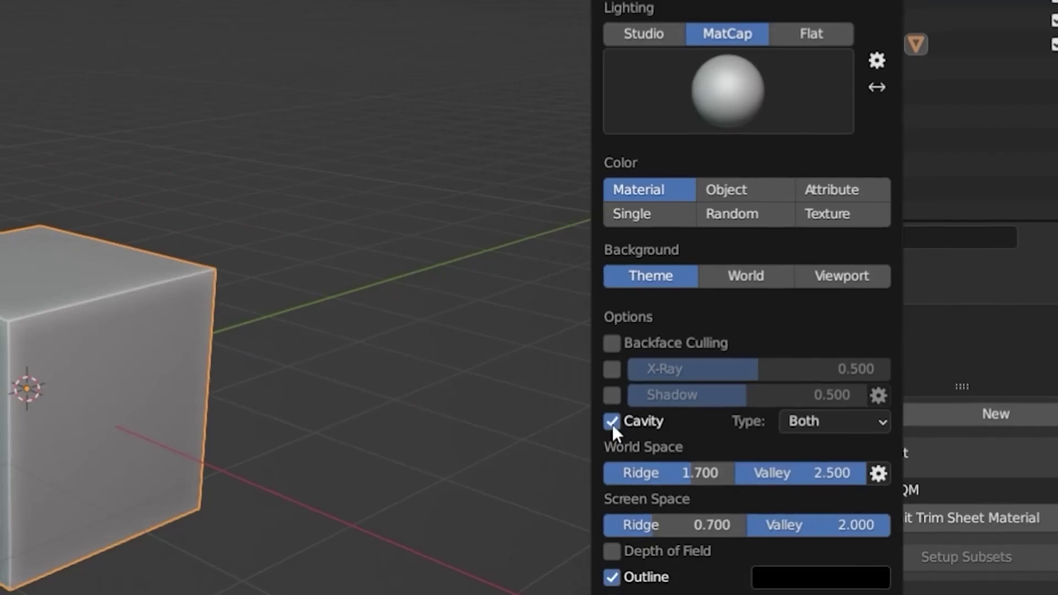
{"action": "left_click", "coordinate": [834, 421]}
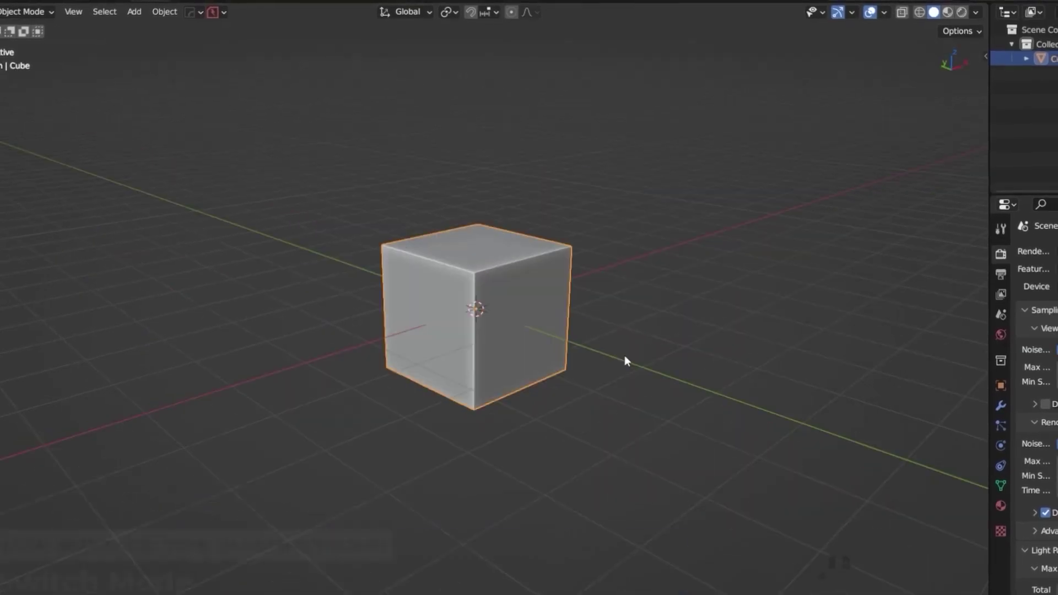
{"action": "key", "text": "Tab"}
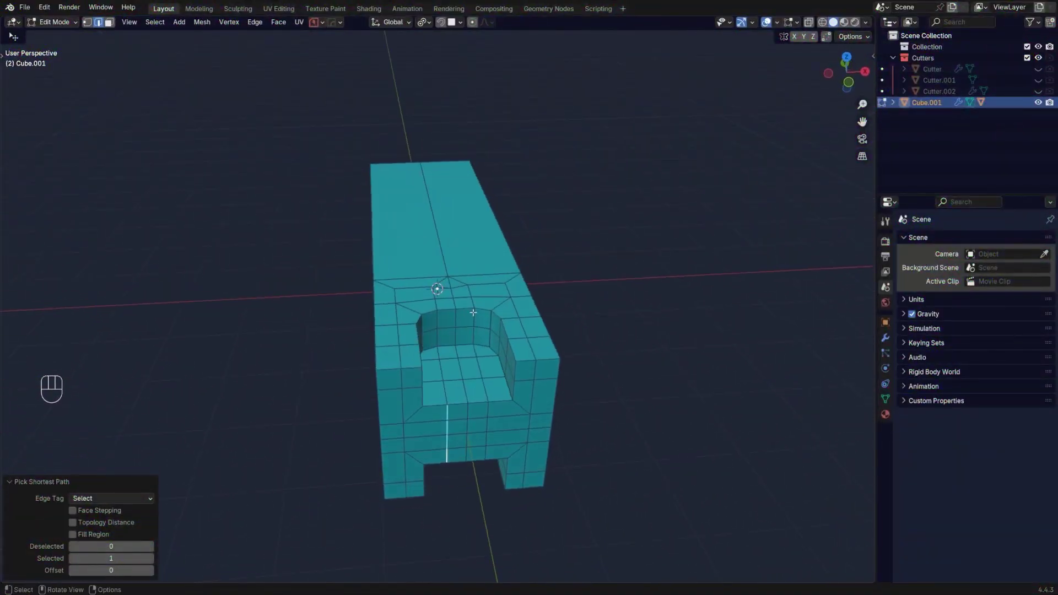
Step: Check the topology around the notched end and return the block to Object Mode
{"action": "middle_click_drag", "start_coordinate": [472, 382], "coordinate": [495, 332]}
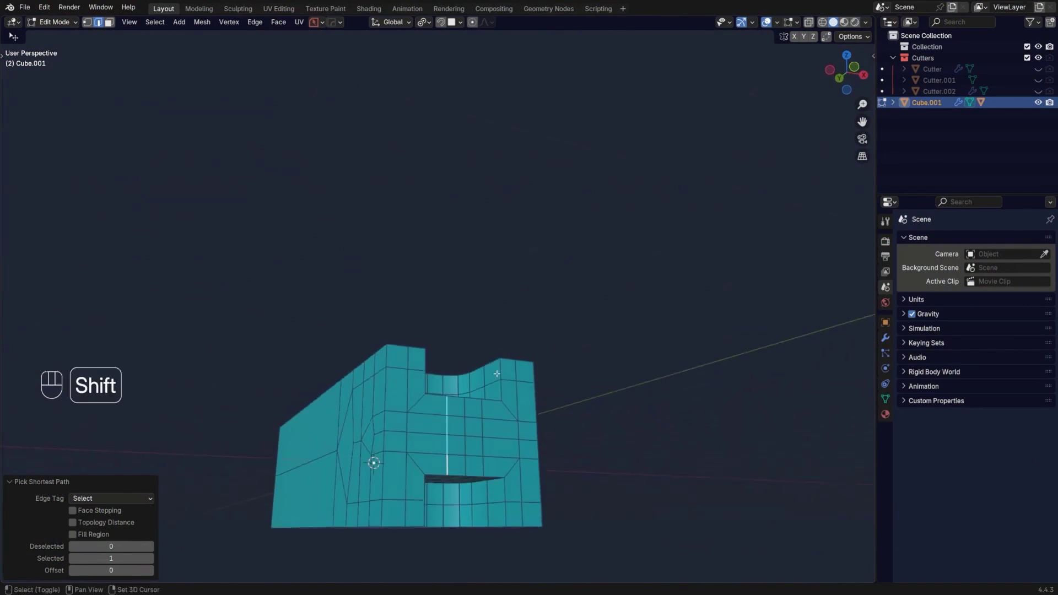
{"action": "mouse_move", "coordinate": [496, 374]}
{"action": "middle_mouse_down"}
{"action": "mouse_move", "coordinate": [484, 236]}
{"action": "mouse_move", "coordinate": [485, 359]}
{"action": "mouse_move", "coordinate": [493, 374]}
{"action": "mouse_move", "coordinate": [500, 361]}
{"action": "middle_mouse_up"}
{"action": "key", "text": "Tab"}
{"action": "middle_click_drag", "start_coordinate": [501, 234], "coordinate": [503, 277], "text": "shift"}
{"action": "middle_click_drag", "start_coordinate": [512, 289], "coordinate": [540, 297]}
{"action": "key", "text": "q"}
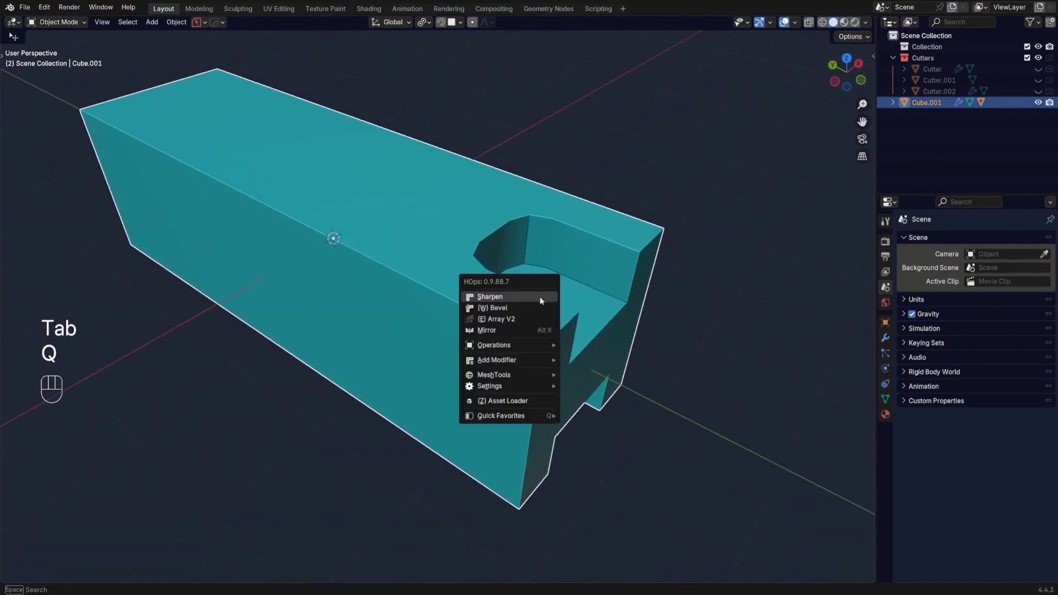
{"action": "left_click", "coordinate": [533, 307]}
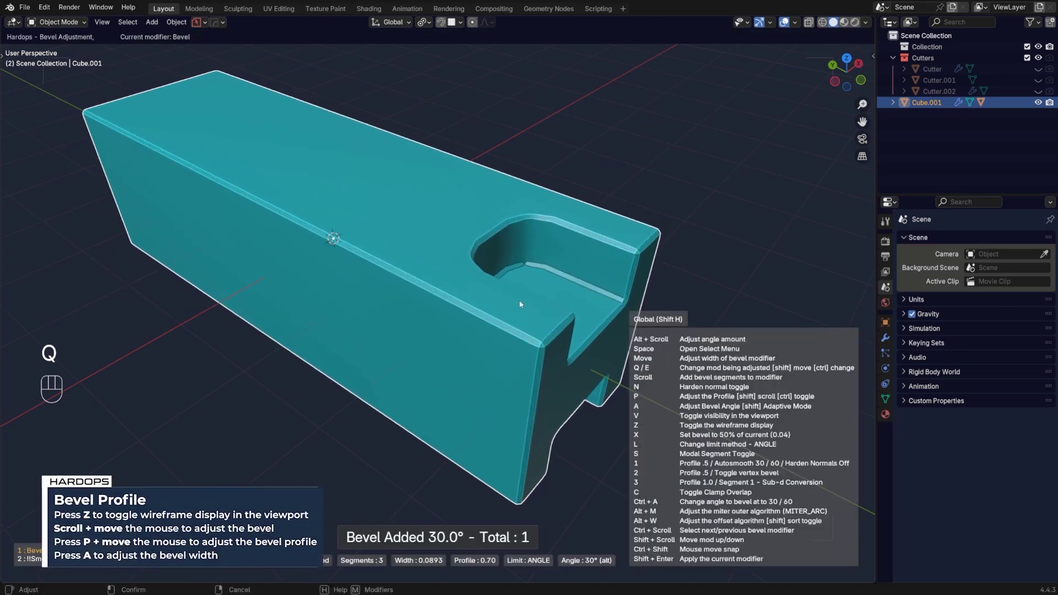
{"action": "key", "text": "z"}
{"action": "key", "text": "p"}
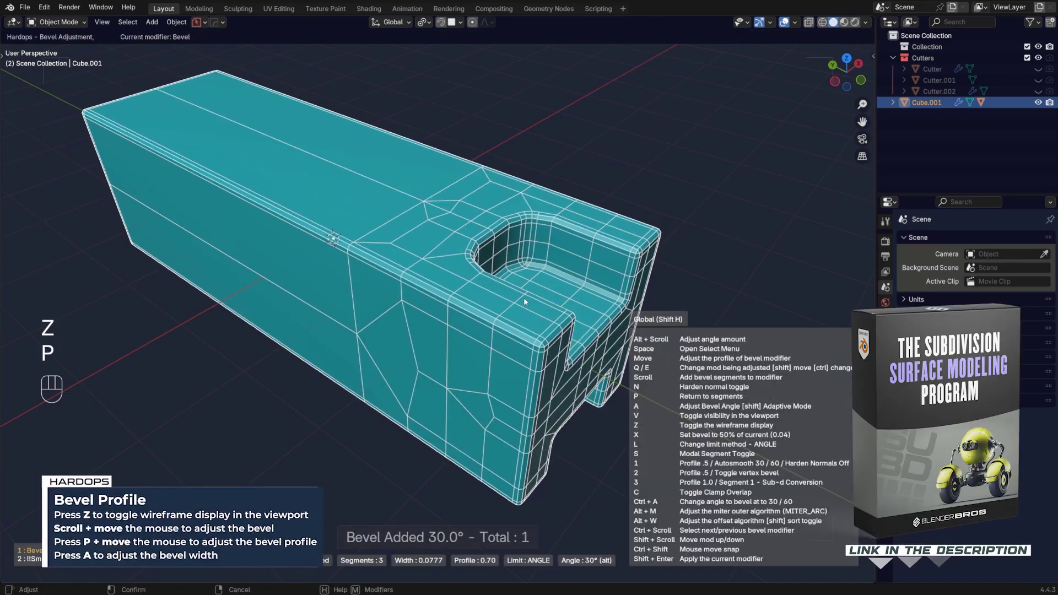
{"action": "mouse_move", "coordinate": [568, 233]}
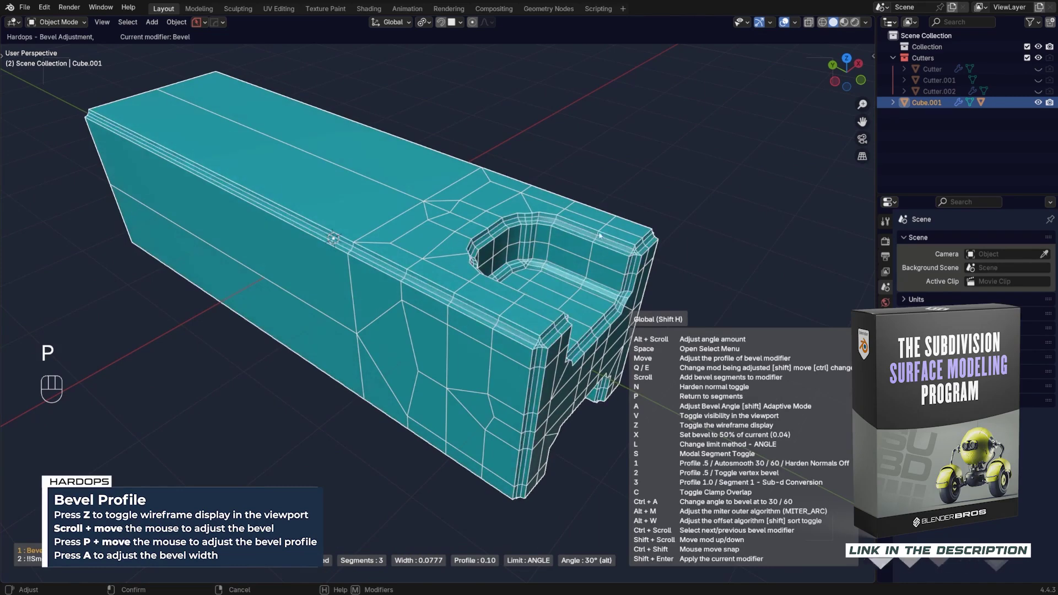
{"action": "scroll", "coordinate": [565, 245], "scroll_direction": "down", "scroll_amount": 1}
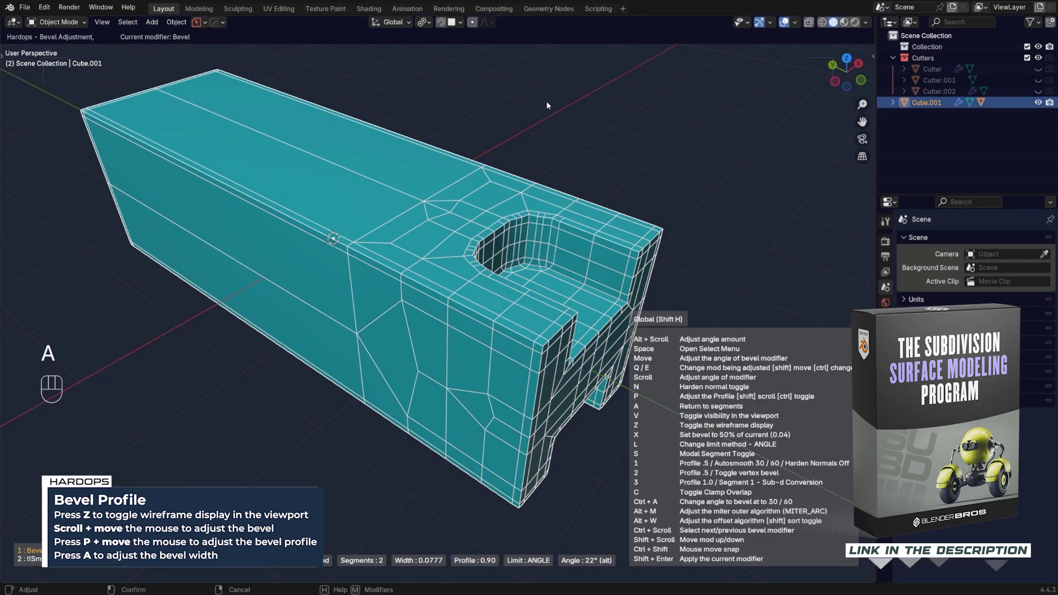
{"action": "key", "text": "a"}
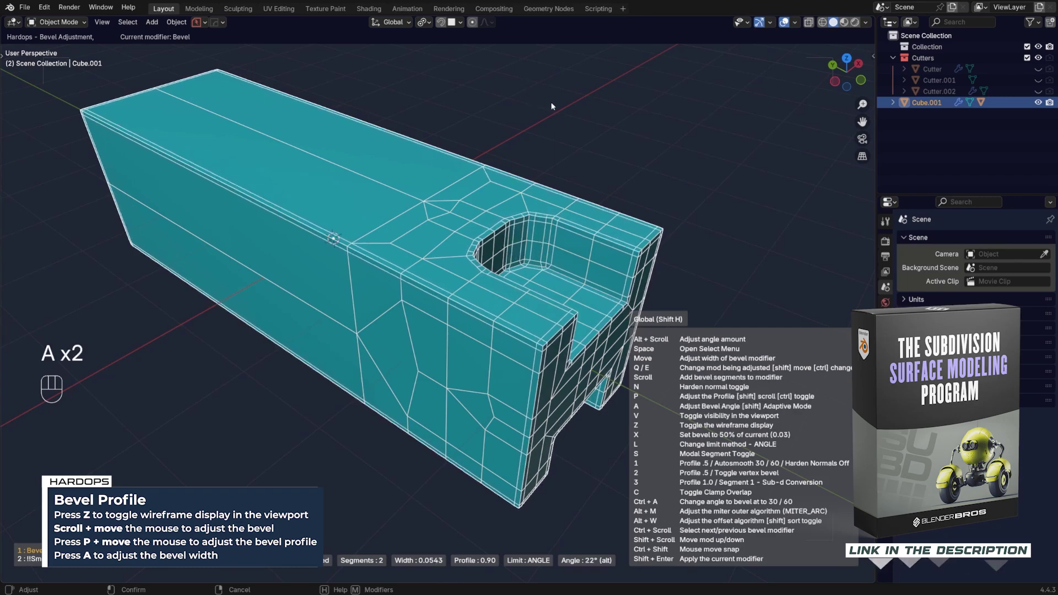
{"action": "mouse_move", "coordinate": [553, 105]}
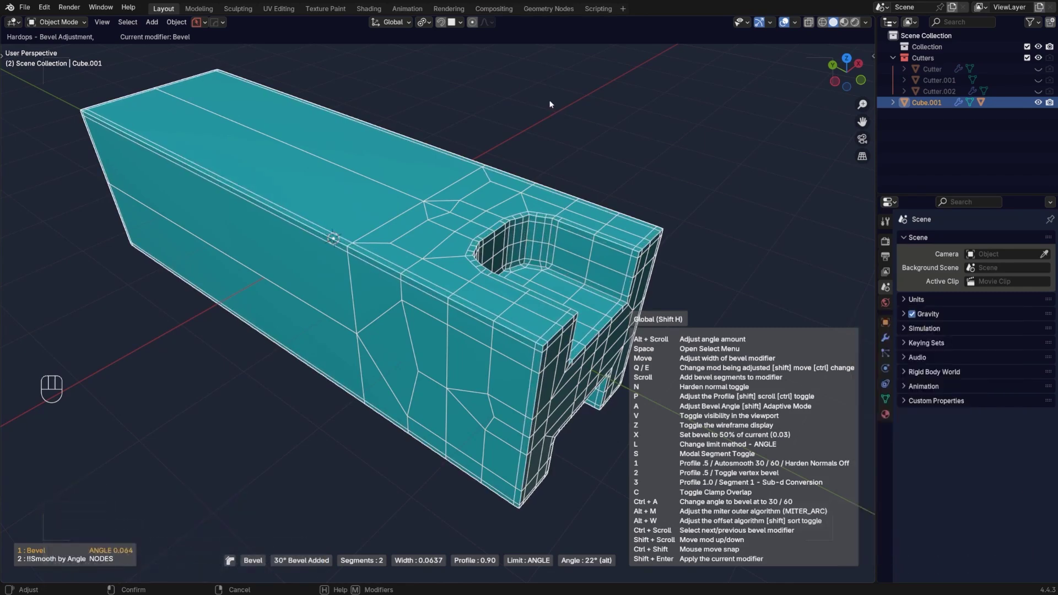
{"action": "right_click", "coordinate": [550, 104]}
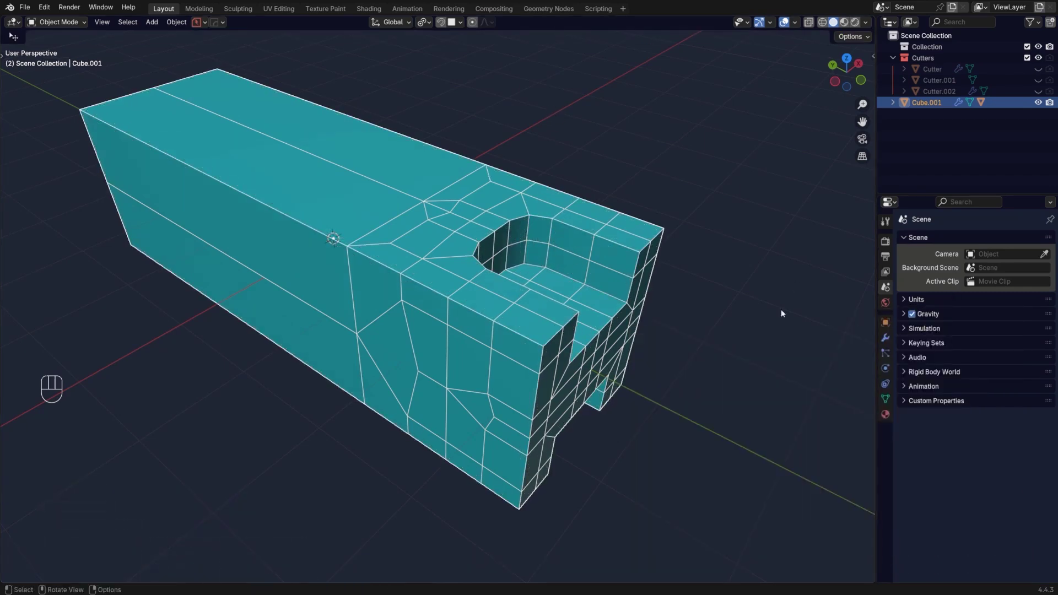
Step: Add a HardOps bevel to the block with 2 segments, a width of 0.08932 m, a square profile and a 60° angle limit
{"action": "middle_click_drag", "start_coordinate": [597, 318], "coordinate": [543, 335], "text": "shift"}
{"action": "scroll", "coordinate": [542, 309], "scroll_direction": "up", "scroll_amount": 1}
{"action": "key", "text": "q"}
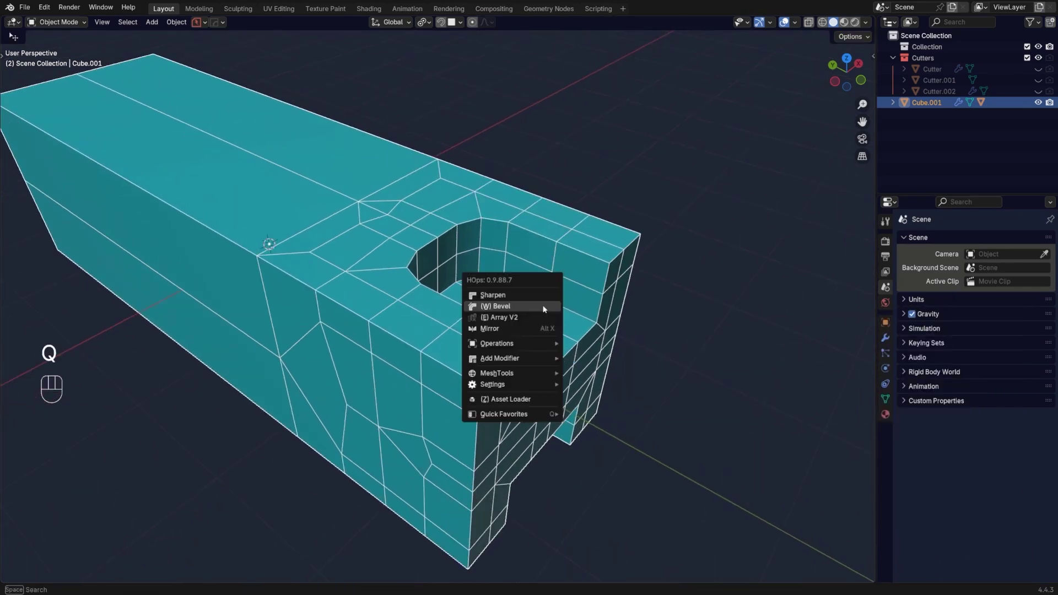
{"action": "left_click", "coordinate": [542, 306]}
{"action": "mouse_move", "coordinate": [534, 305]}
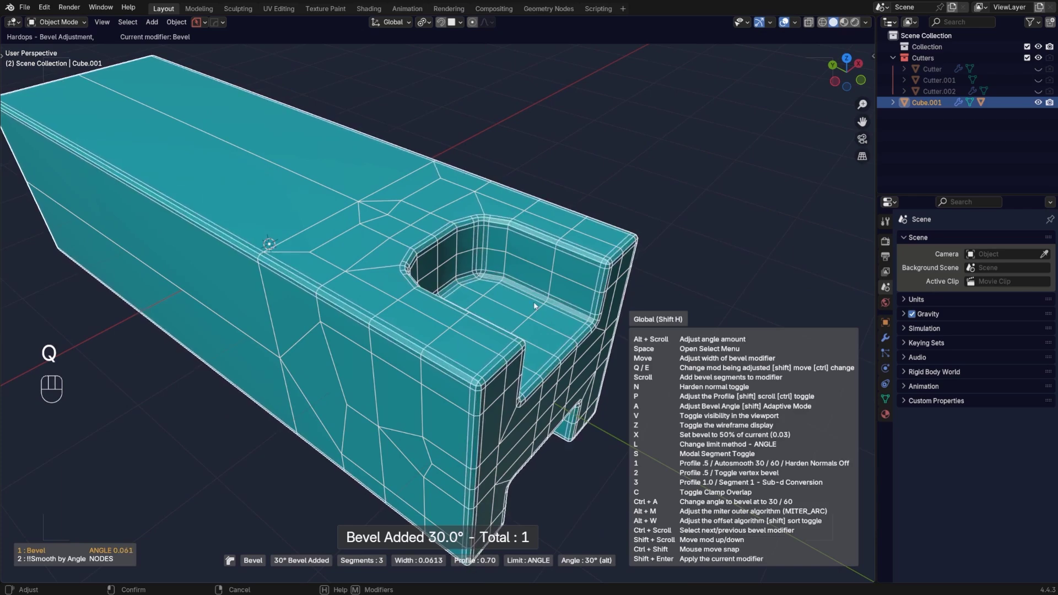
{"action": "scroll", "coordinate": [534, 305], "scroll_direction": "down", "scroll_amount": 1}
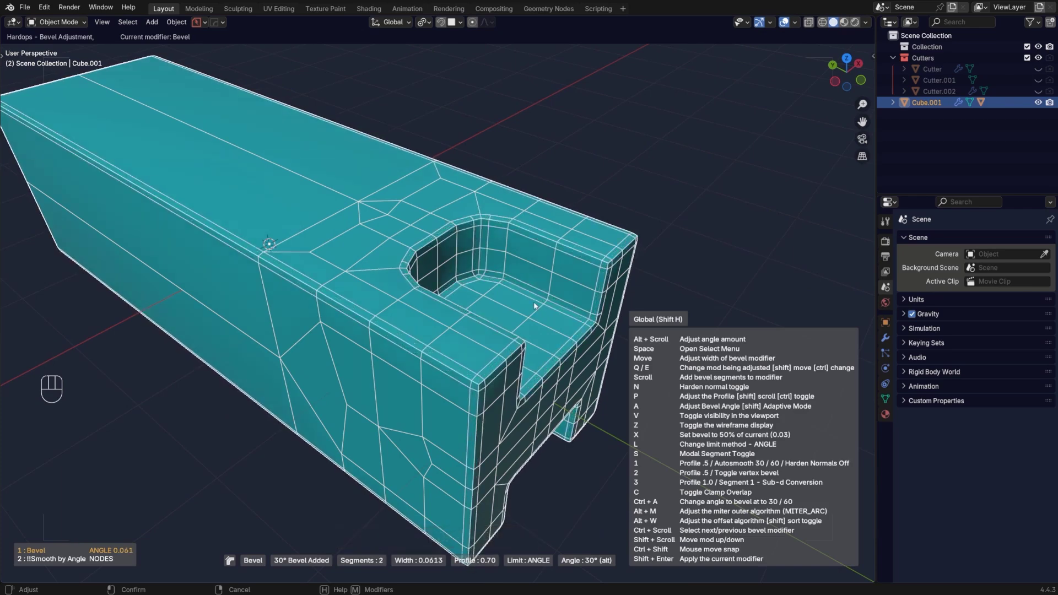
{"action": "left_click", "coordinate": [471, 159]}
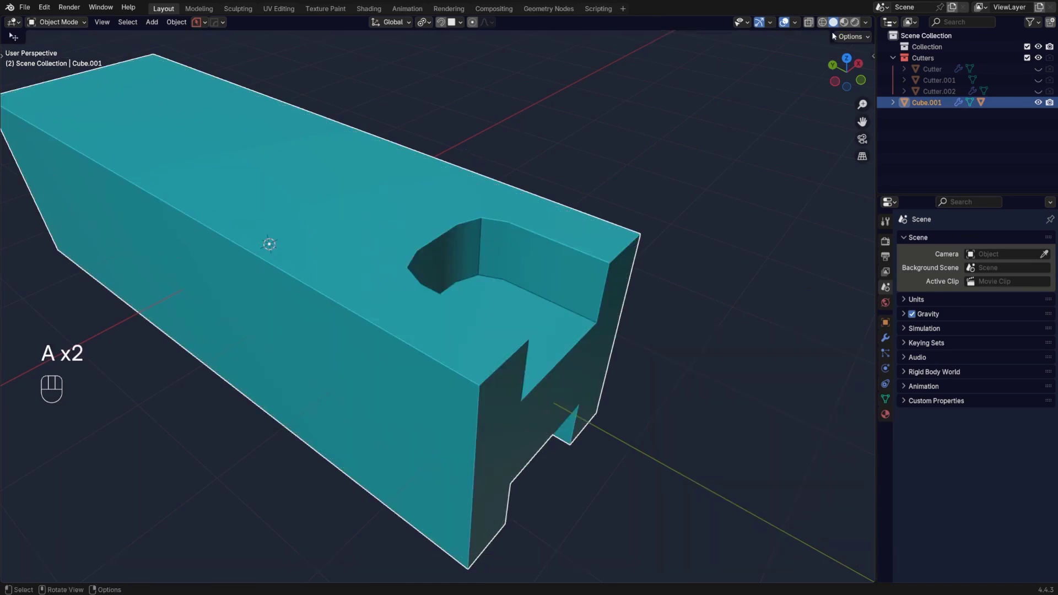
Step: Turn on the wireframe display for the block and open its modifier settings
{"action": "key", "text": "q"}
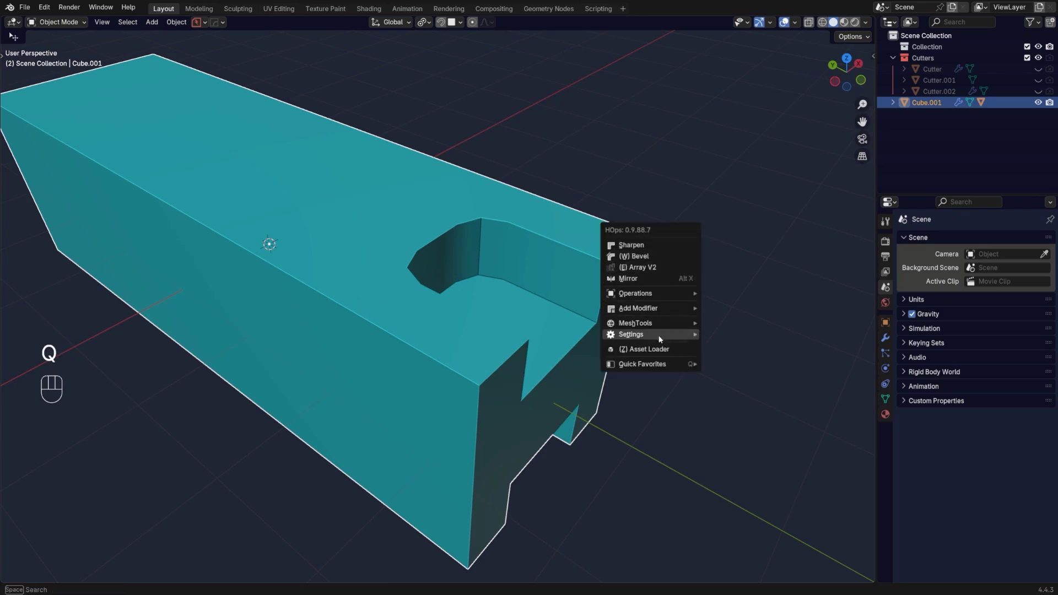
{"action": "mouse_move", "coordinate": [659, 335]}
{"action": "left_click", "coordinate": [727, 375]}
{"action": "scroll", "coordinate": [510, 240], "scroll_direction": "up", "scroll_amount": 6}
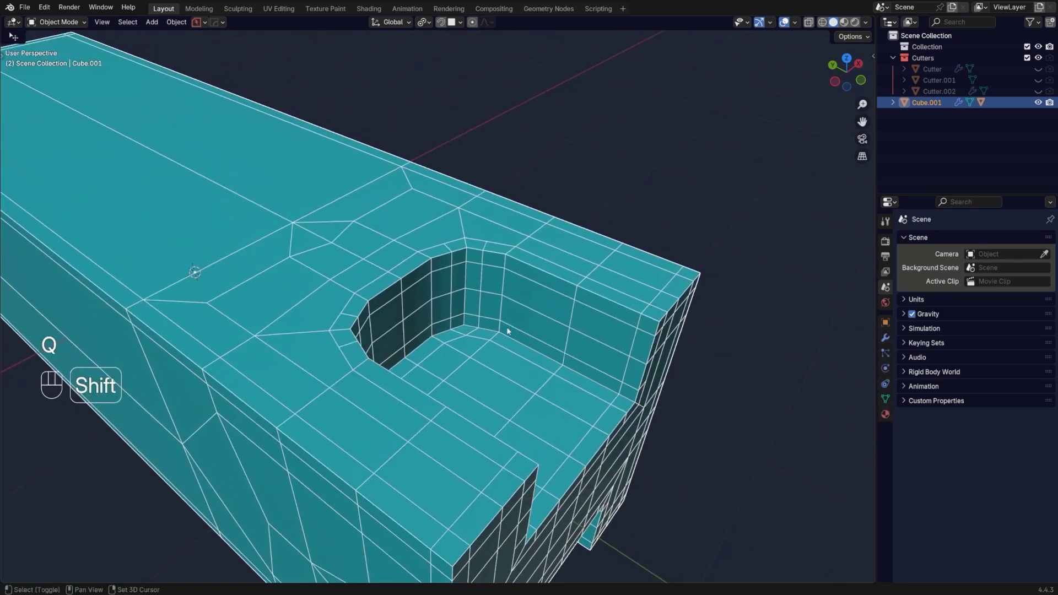
{"action": "left_click", "coordinate": [886, 338]}
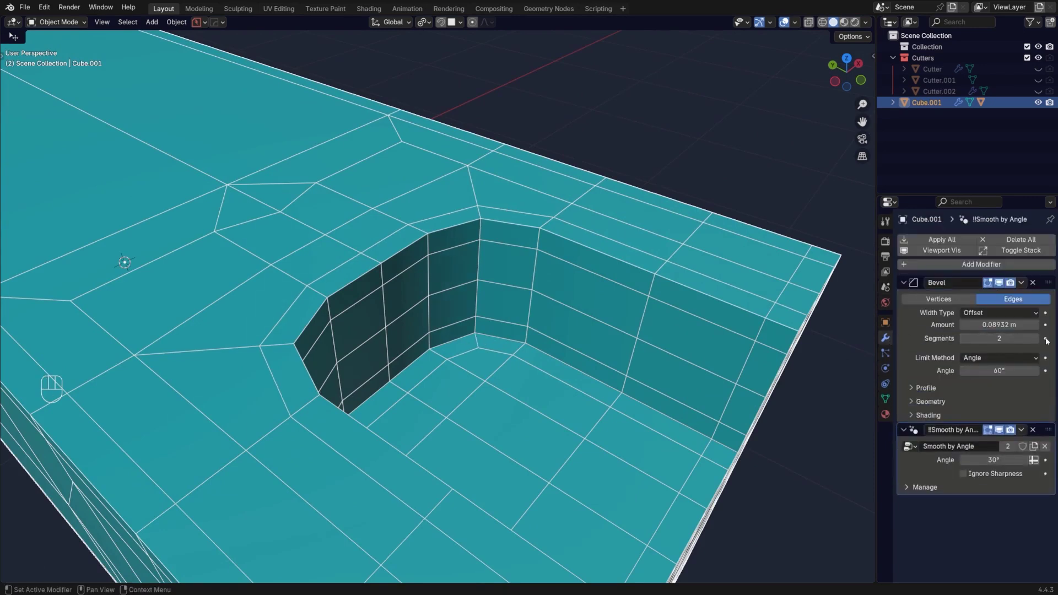
Step: Remove the Smooth by Angle modifier from the block, keeping only the bevel
{"action": "scroll", "coordinate": [408, 308], "scroll_direction": "down", "scroll_amount": 3}
{"action": "middle_click_drag", "start_coordinate": [407, 308], "coordinate": [479, 283]}
{"action": "scroll", "coordinate": [410, 314], "scroll_direction": "down", "scroll_amount": 3}
{"action": "scroll", "coordinate": [589, 302], "scroll_direction": "down", "scroll_amount": 2}
{"action": "left_click", "coordinate": [1033, 429]}
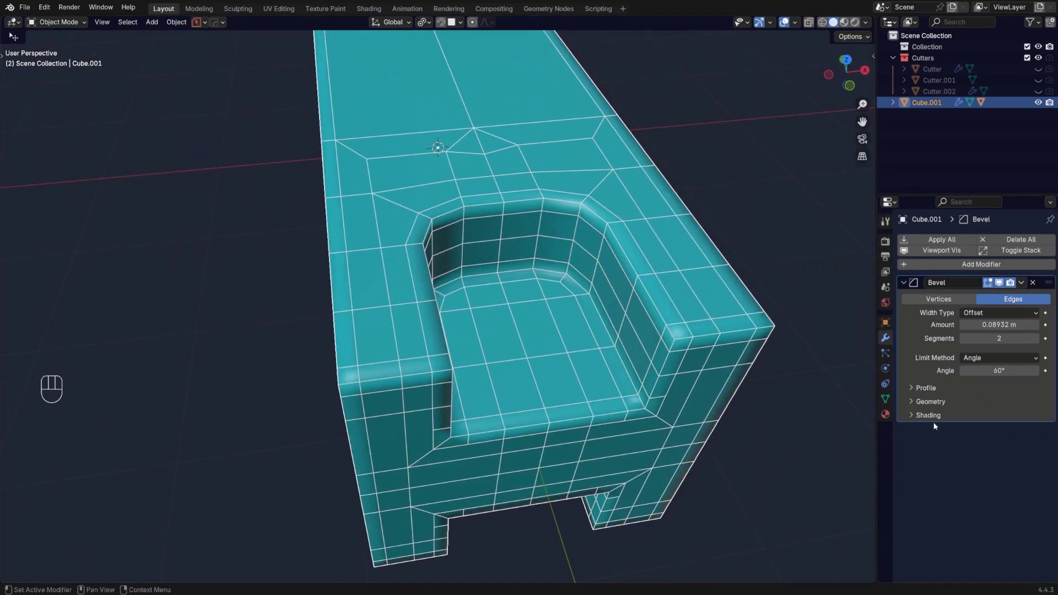
Step: Add a Catmull-Clark subdivision with viewport level 3 to the block and check the smoothed notch and long sides
{"action": "middle_click_drag", "start_coordinate": [606, 330], "coordinate": [477, 316]}
{"action": "key", "text": "ctrl+3"}
{"action": "scroll", "coordinate": [477, 316], "scroll_direction": "up", "scroll_amount": 2}
{"action": "middle_click_drag", "start_coordinate": [456, 205], "coordinate": [440, 190], "text": "shift"}
{"action": "scroll", "coordinate": [408, 166], "scroll_direction": "down", "scroll_amount": 1}
{"action": "scroll", "coordinate": [406, 258], "scroll_direction": "down", "scroll_amount": 1}
{"action": "middle_click_drag", "start_coordinate": [407, 230], "coordinate": [471, 287], "text": "shift"}
{"action": "middle_click_drag", "start_coordinate": [471, 287], "coordinate": [483, 312]}
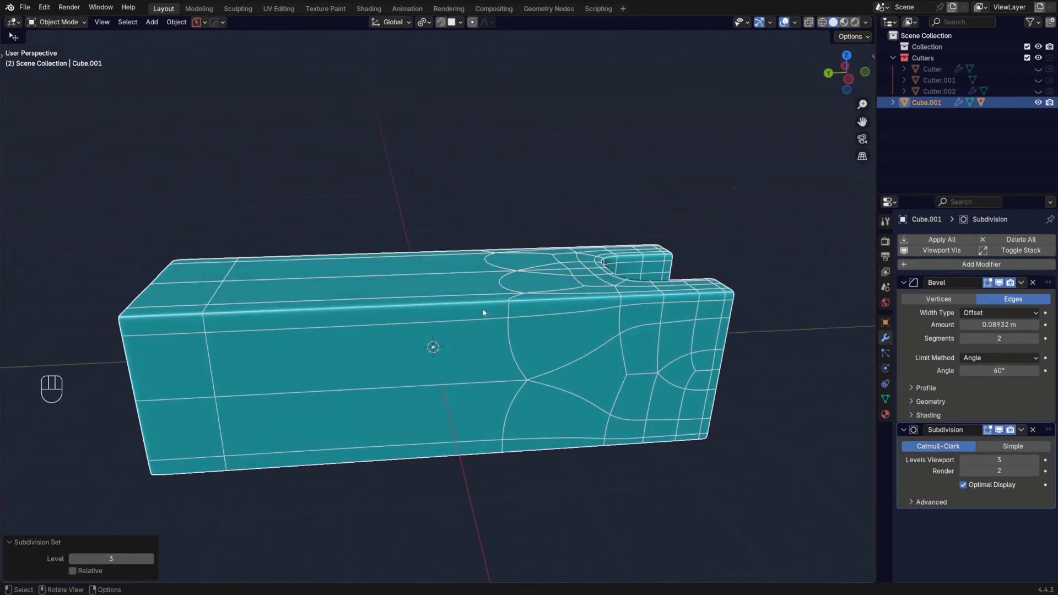
Step: Cut three crosswise edge loops around the plain part of the block between the notch topology and the far end
{"action": "key", "text": "Tab"}
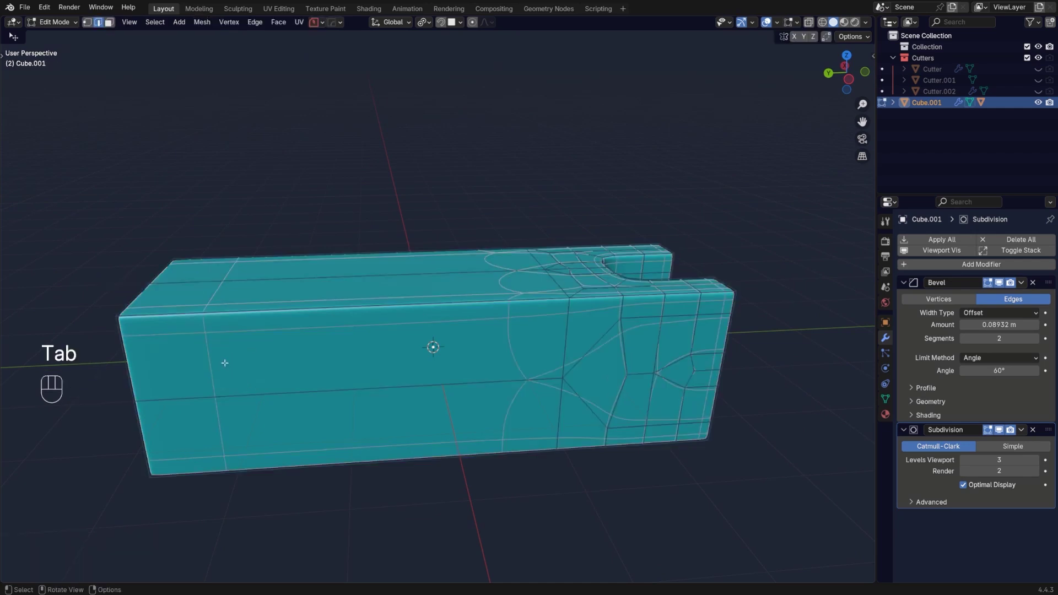
{"action": "key", "text": "ctrl+r"}
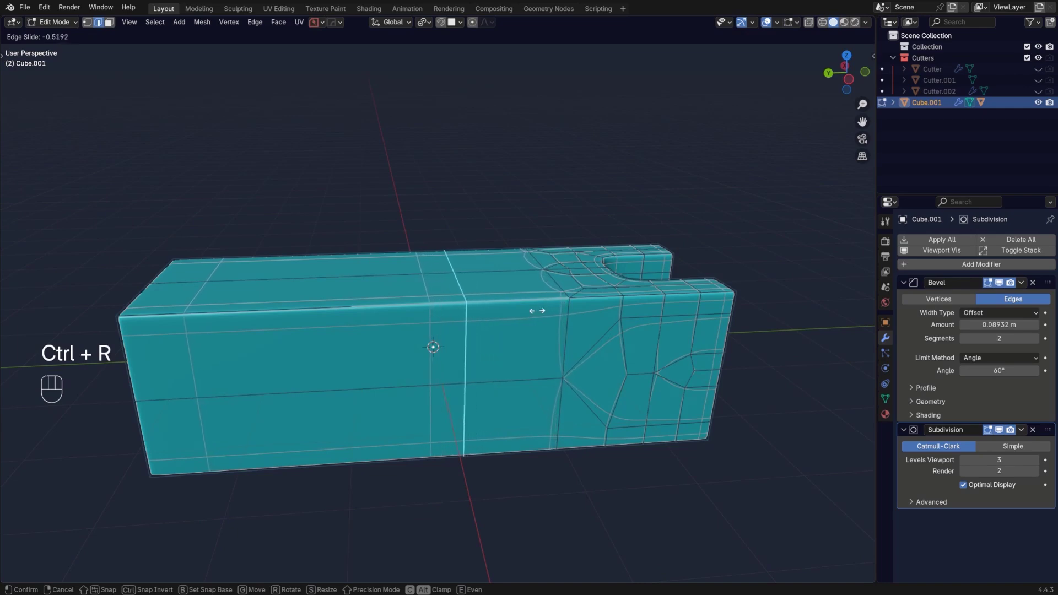
{"action": "left_click", "coordinate": [525, 311]}
{"action": "key", "text": "ctrl+r"}
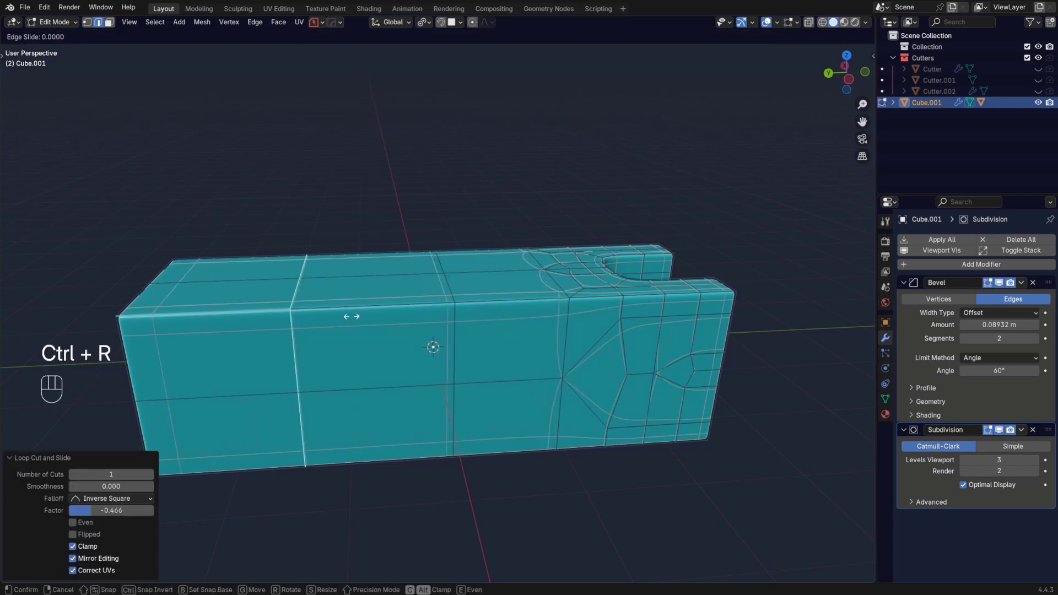
{"action": "left_click", "coordinate": [379, 321]}
{"action": "key", "text": "ctrl+r"}
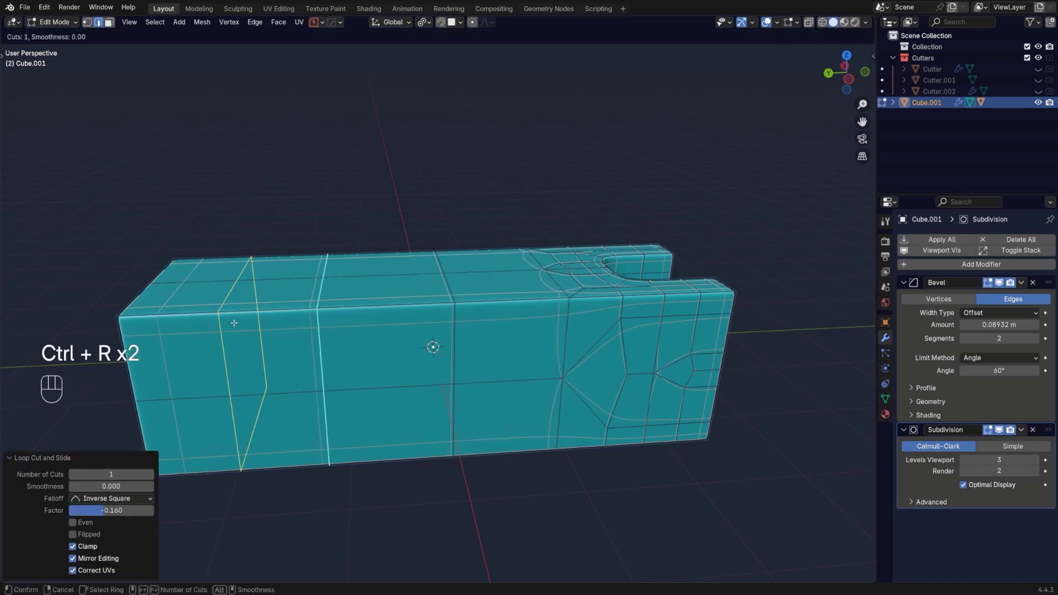
{"action": "left_click", "coordinate": [234, 323]}
{"action": "right_click", "coordinate": [263, 326]}
Step: Move the middle of the three new edge loops along Y to even out the spacing, and return to Object Mode
{"action": "left_click", "coordinate": [323, 355], "text": "alt"}
{"action": "key", "text": "g"}
{"action": "key", "text": "y"}
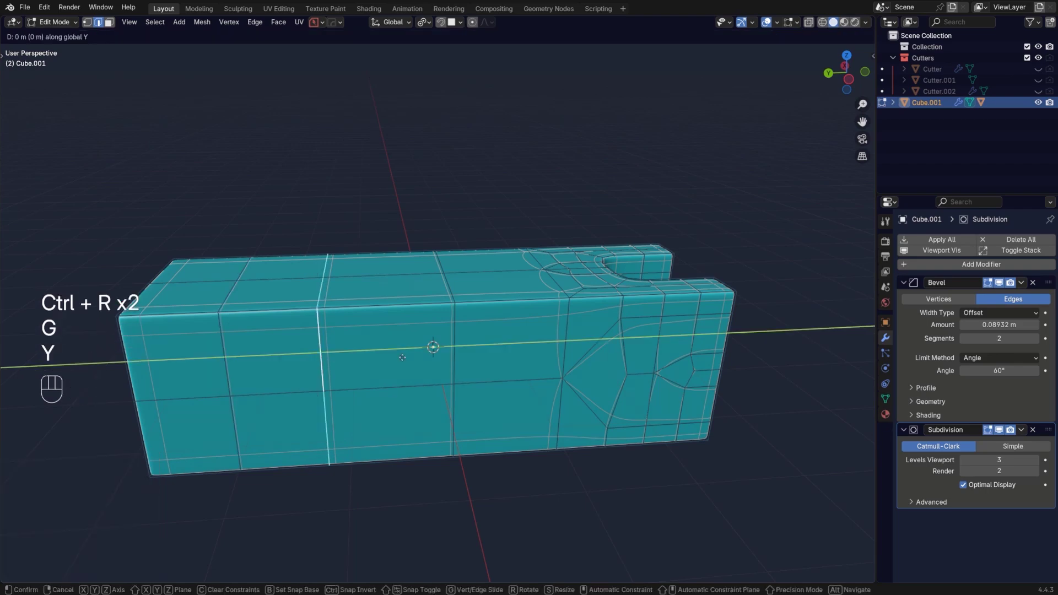
{"action": "left_click", "coordinate": [342, 355]}
{"action": "key", "text": "Tab"}
{"action": "middle_click_drag", "start_coordinate": [475, 243], "coordinate": [388, 202]}
{"action": "scroll", "coordinate": [507, 291], "scroll_direction": "down", "scroll_amount": 3}
{"action": "middle_click_drag", "start_coordinate": [360, 373], "coordinate": [473, 386]}
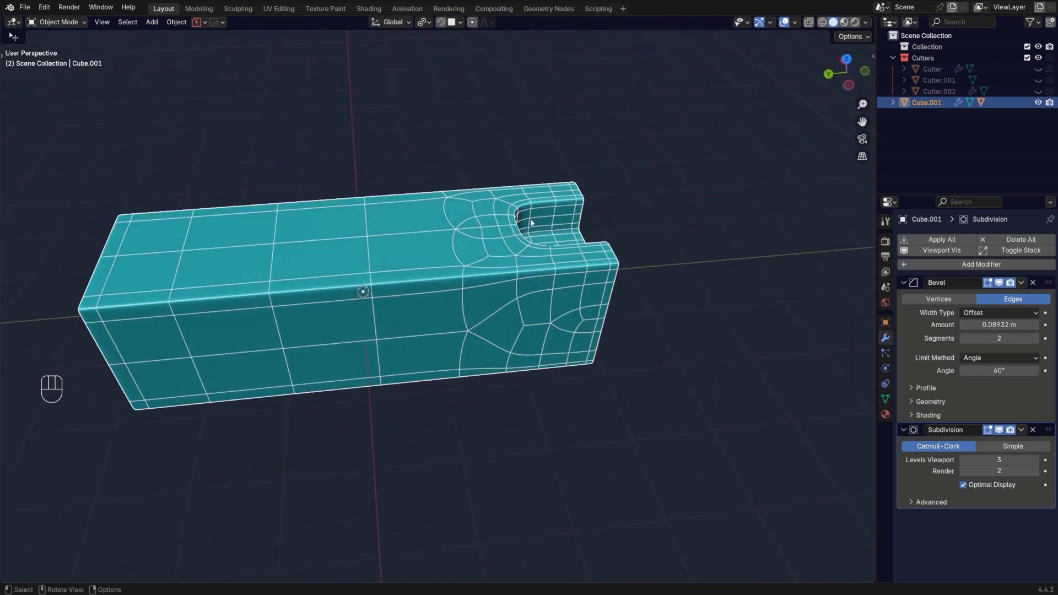
Step: Connect the two side-middle vertices across the block's plain end face with a horizontal edge, and check the result in Object Mode
{"action": "middle_click_drag", "start_coordinate": [395, 271], "coordinate": [624, 199], "text": "shift"}
{"action": "middle_click_drag", "start_coordinate": [313, 339], "coordinate": [483, 433]}
{"action": "key", "text": "Tab"}
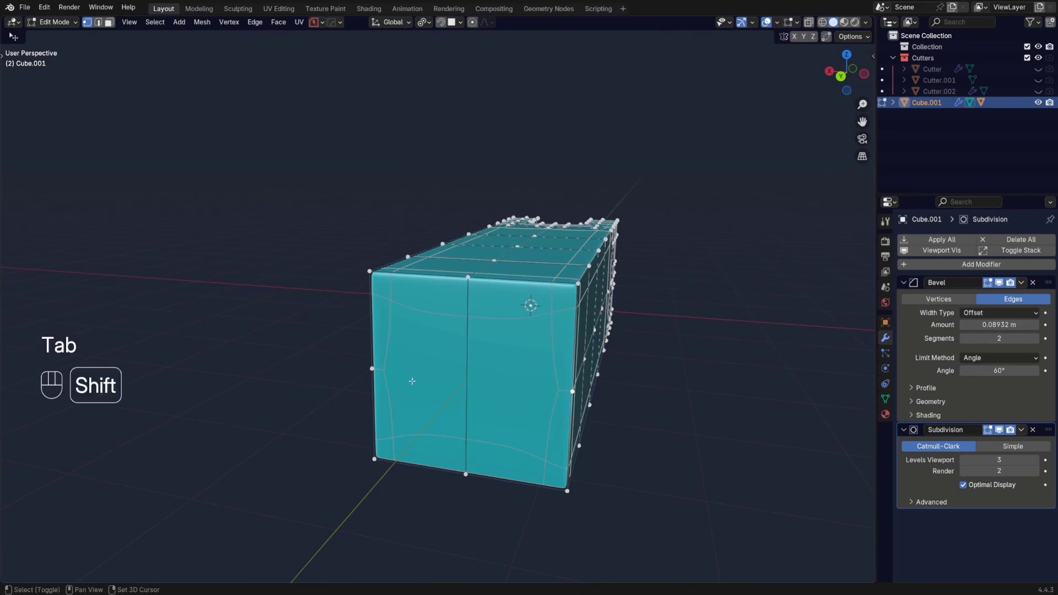
{"action": "key", "text": "Tab"}
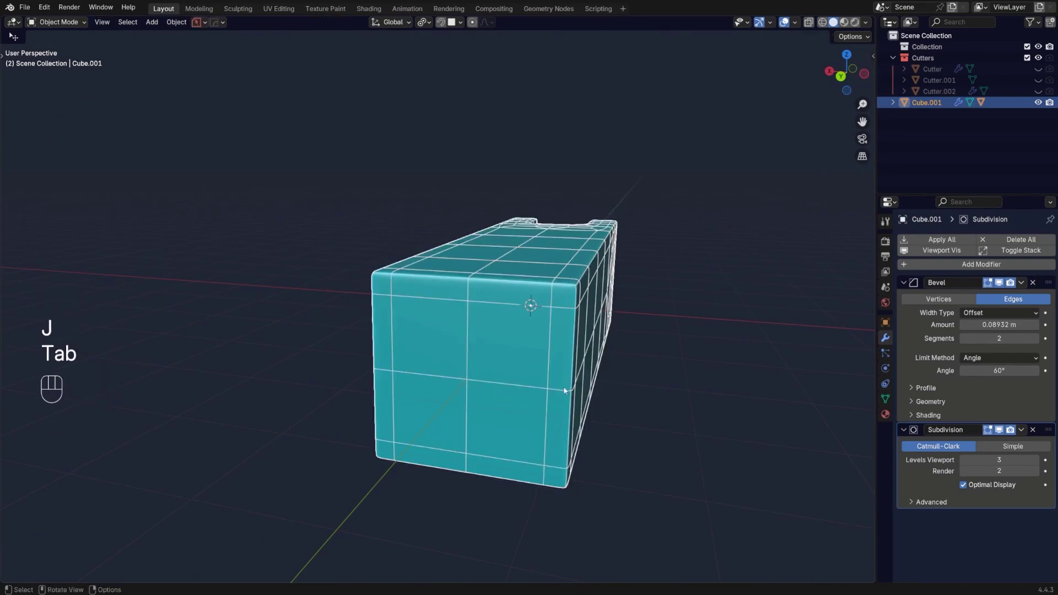
{"action": "middle_click_drag", "start_coordinate": [563, 385], "coordinate": [342, 258]}
{"action": "middle_click_drag", "start_coordinate": [406, 342], "coordinate": [580, 312]}
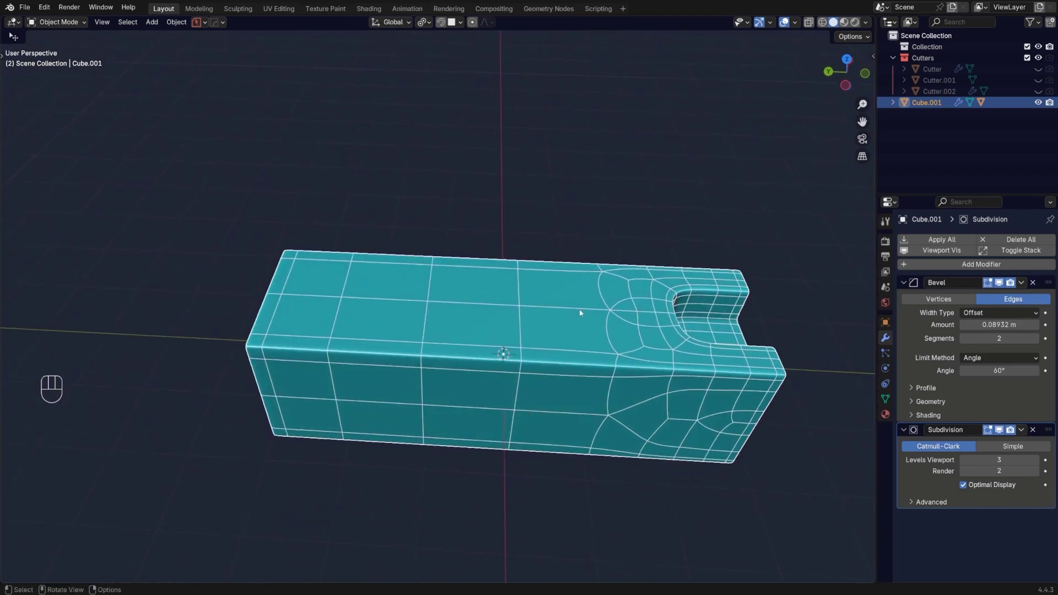
{"action": "middle_click_drag", "start_coordinate": [380, 300], "coordinate": [462, 342]}
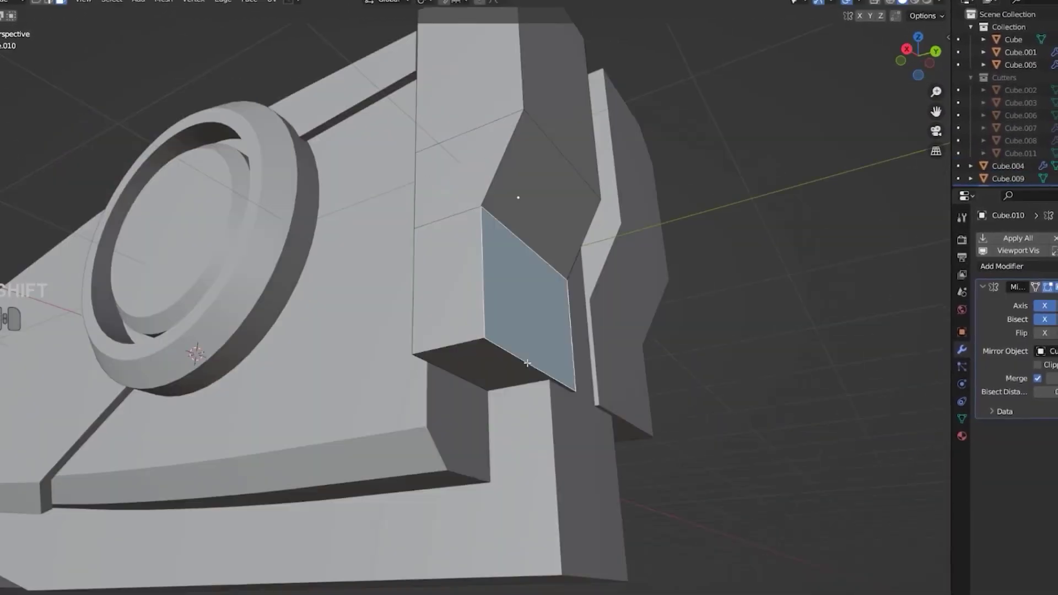
{"action": "key", "text": "Tab"}
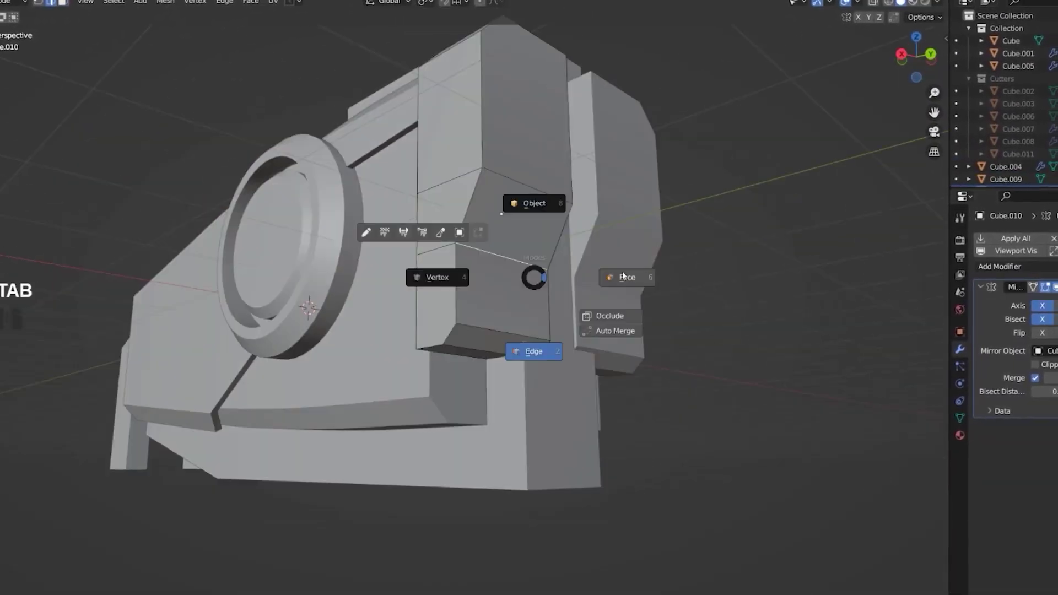
{"action": "key", "text": "r"}
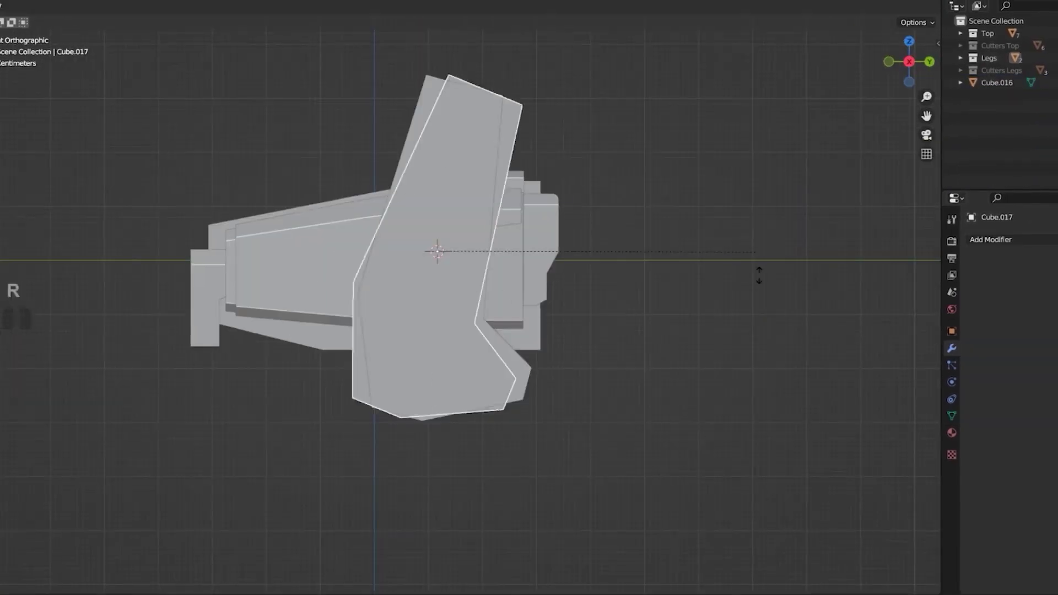
{"action": "key", "text": "r"}
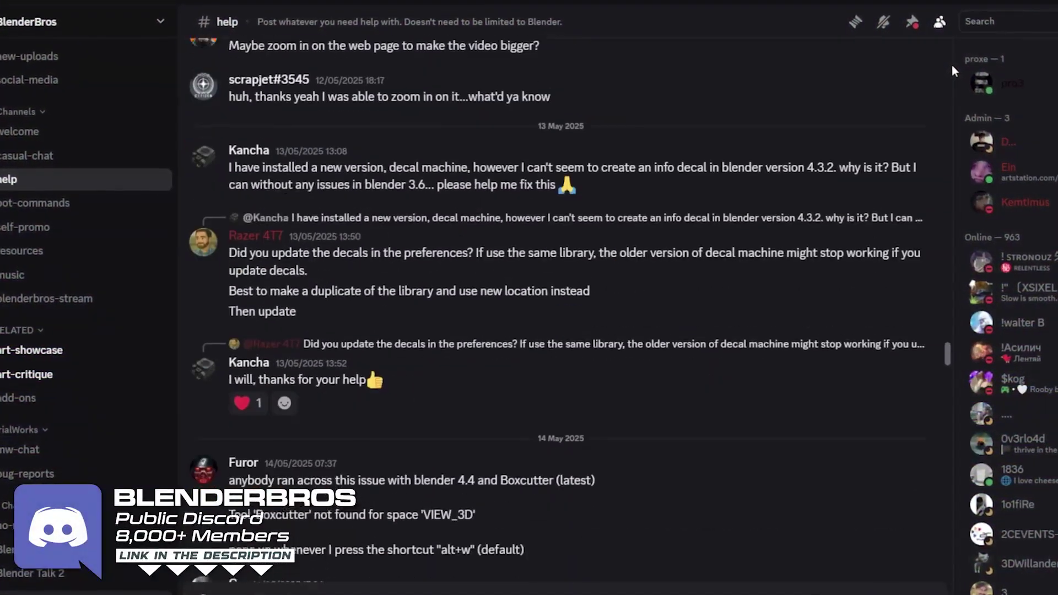
{"action": "scroll", "coordinate": [950, 67], "scroll_direction": "down", "scroll_amount": 3}
{"action": "scroll", "coordinate": [955, 58], "scroll_direction": "down", "scroll_amount": 10}
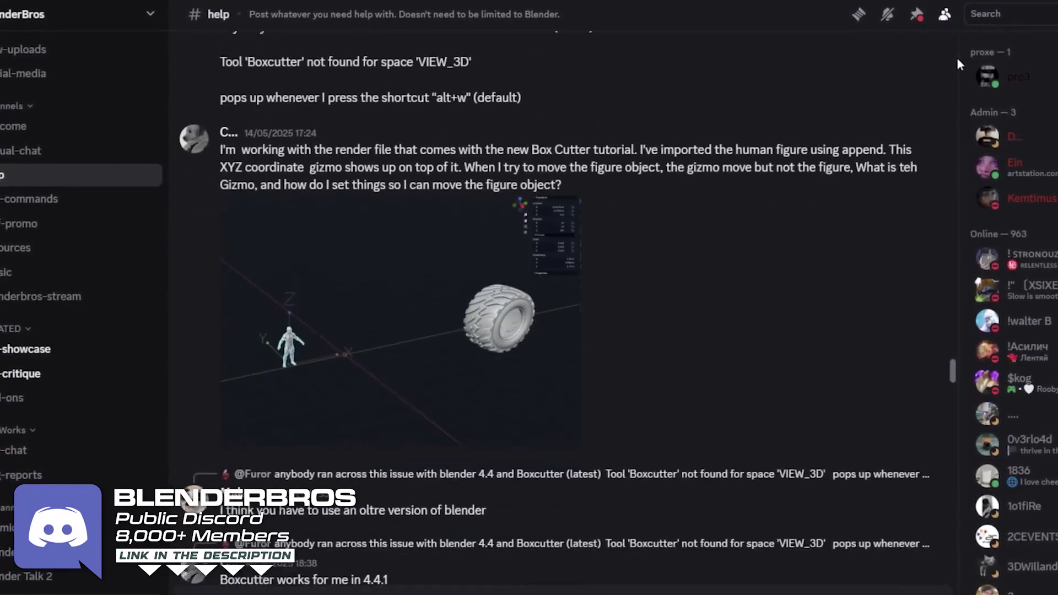
{"action": "scroll", "coordinate": [961, 50], "scroll_direction": "down", "scroll_amount": 5}
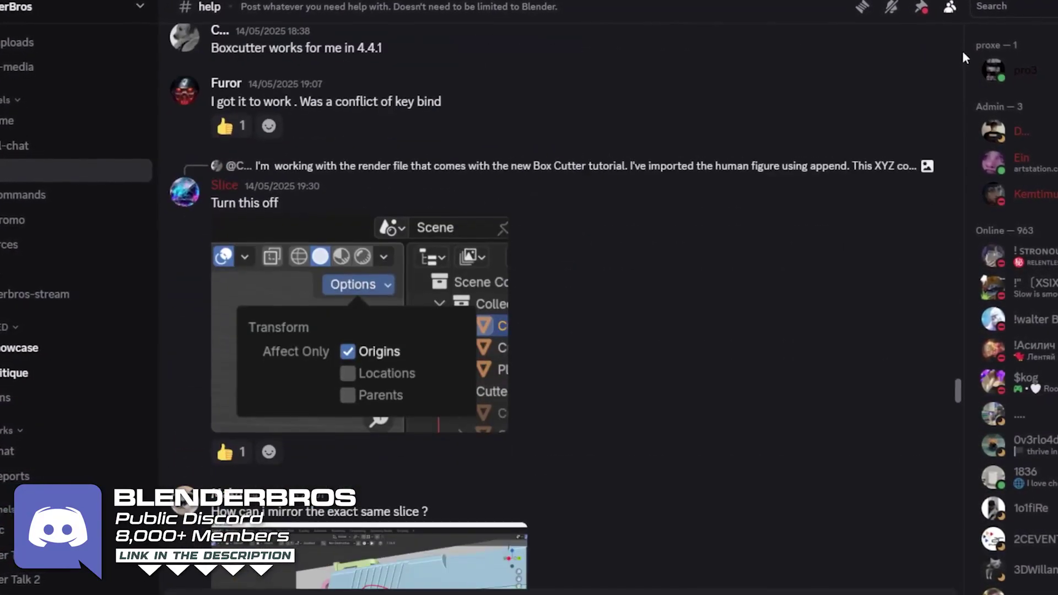